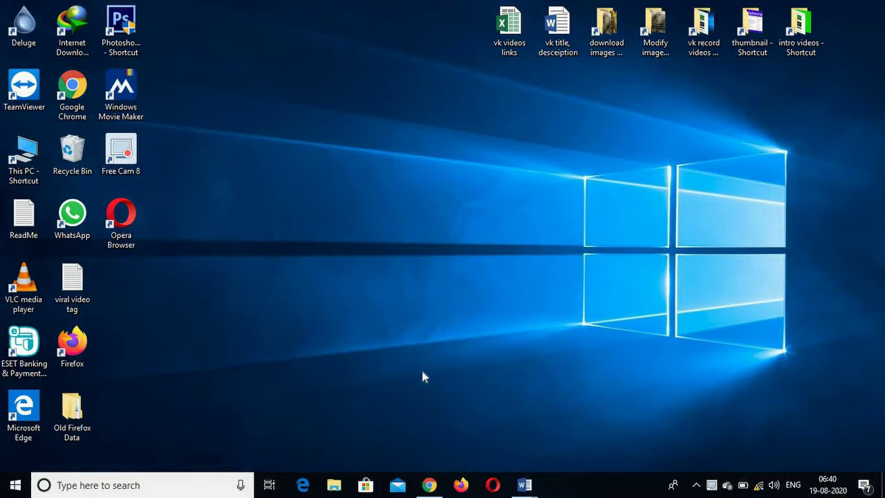
# Switch to the blank Document1 in Word and show its document information
pyautogui.moveTo(521, 489)
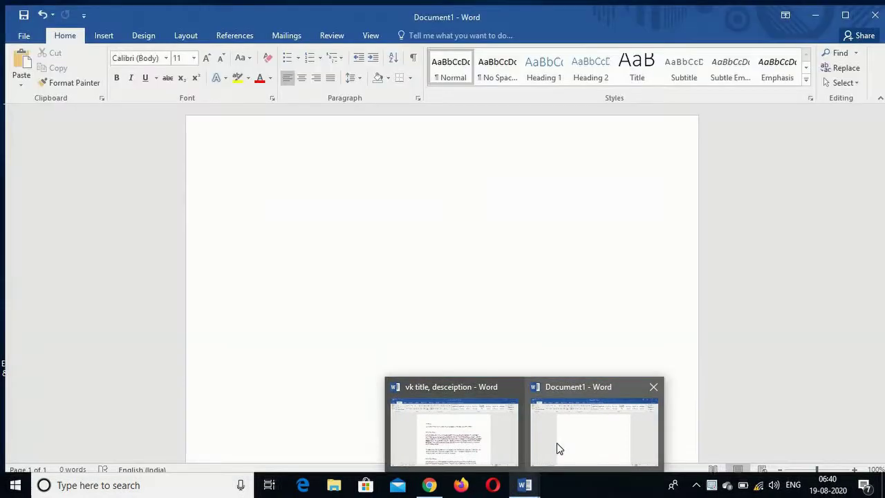
pyautogui.click(556, 442)
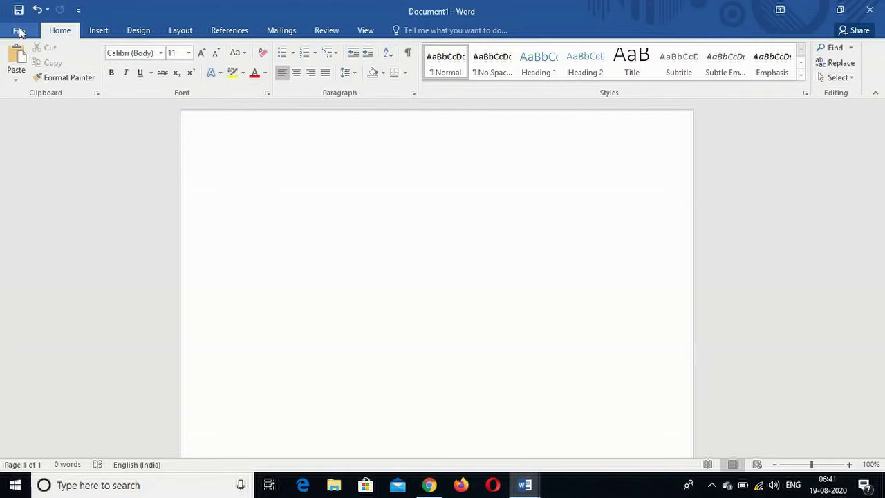
pyautogui.click(20, 32)
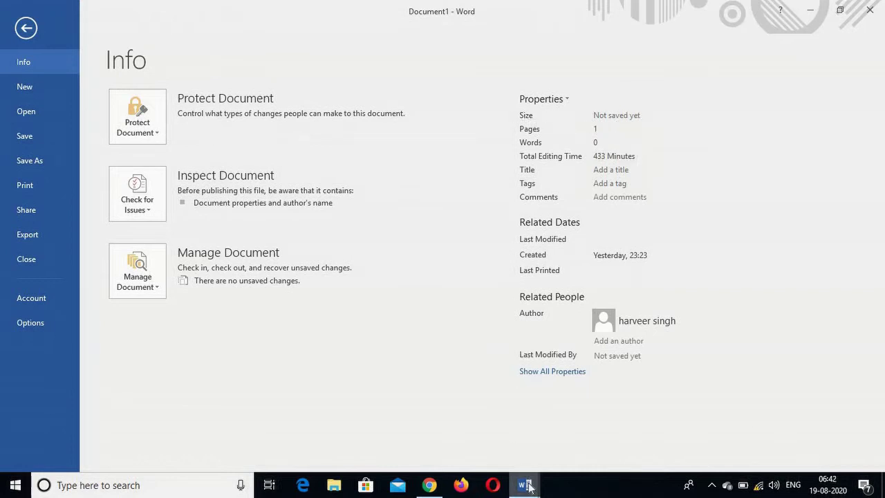
# Switch to the "vk title, desceiption" document and show its document information
pyautogui.moveTo(519, 480)
pyautogui.click(472, 454)
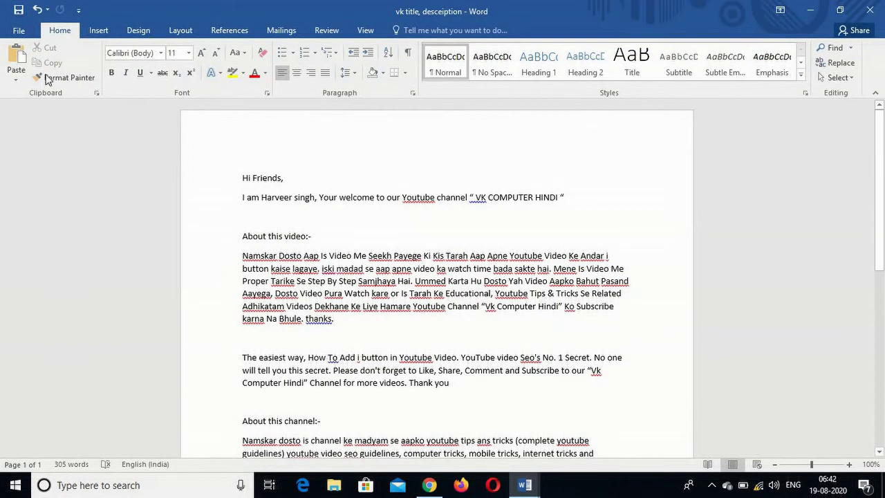
pyautogui.click(18, 32)
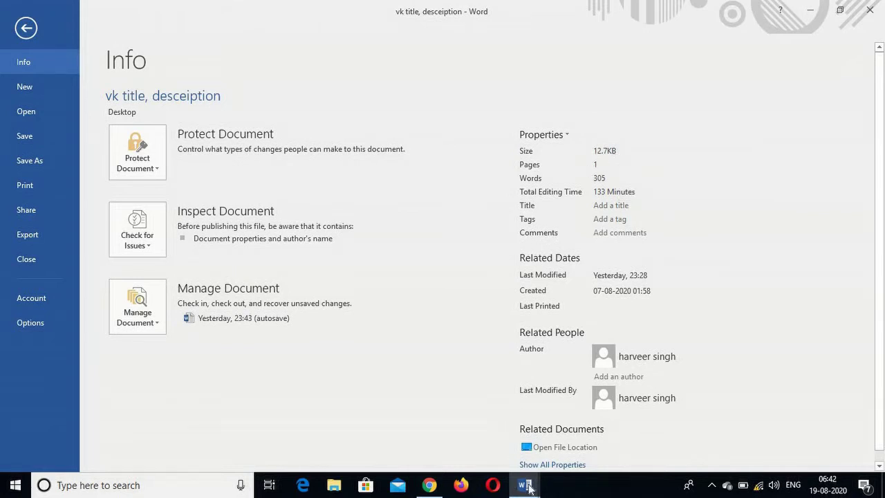
# Return to Document1's information page and display the templates for starting a new document
pyautogui.moveTo(528, 489)
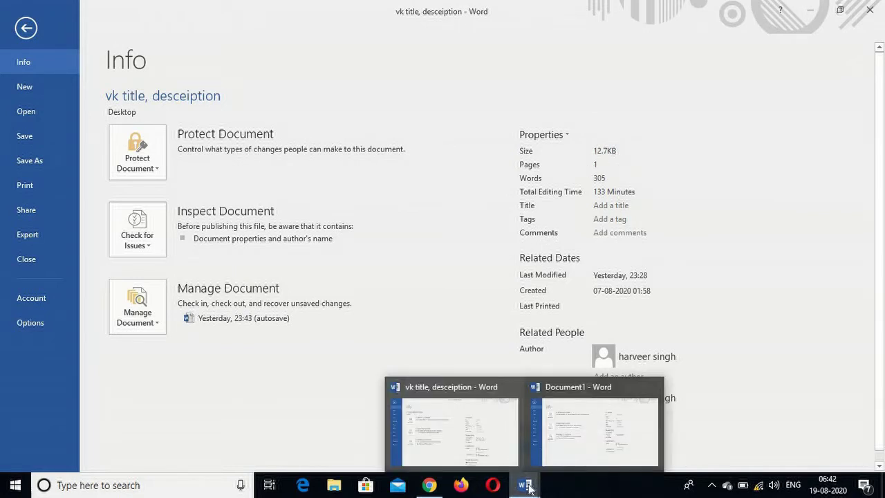
pyautogui.click(576, 439)
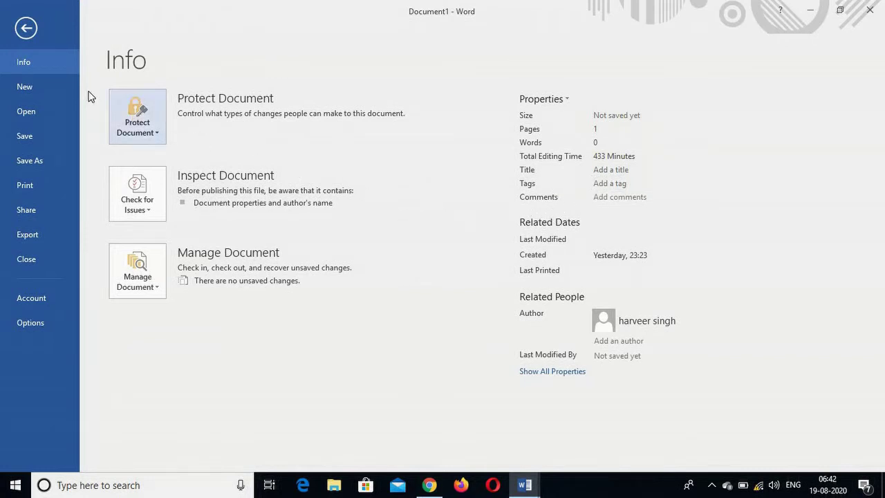
pyautogui.click(42, 62)
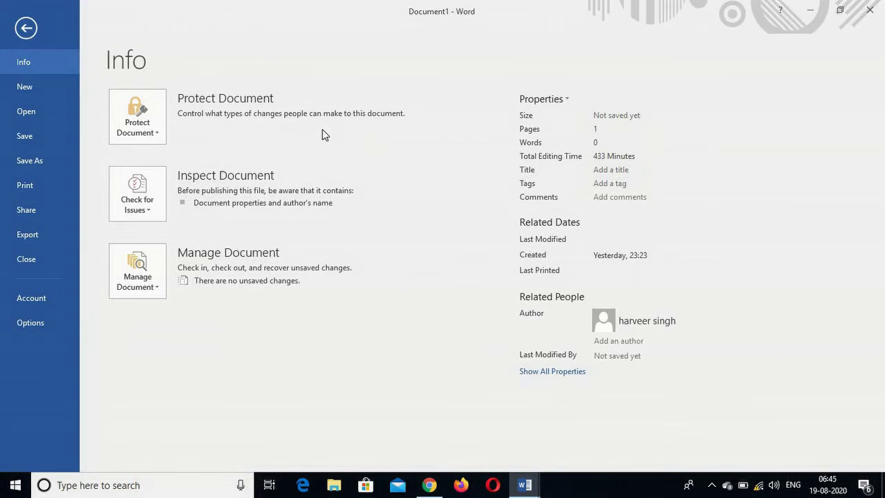
pyautogui.click(47, 86)
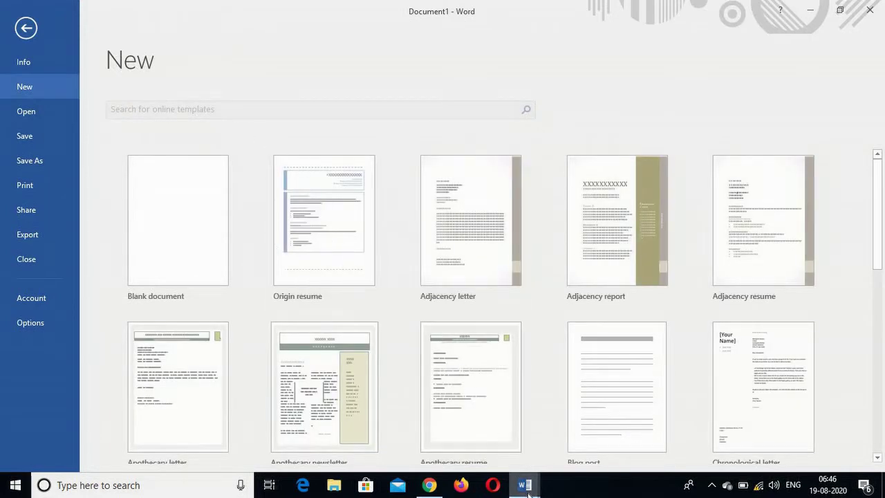
# Switch to the "vk title, desceiption" document, return to its page view and look through its text
pyautogui.moveTo(528, 493)
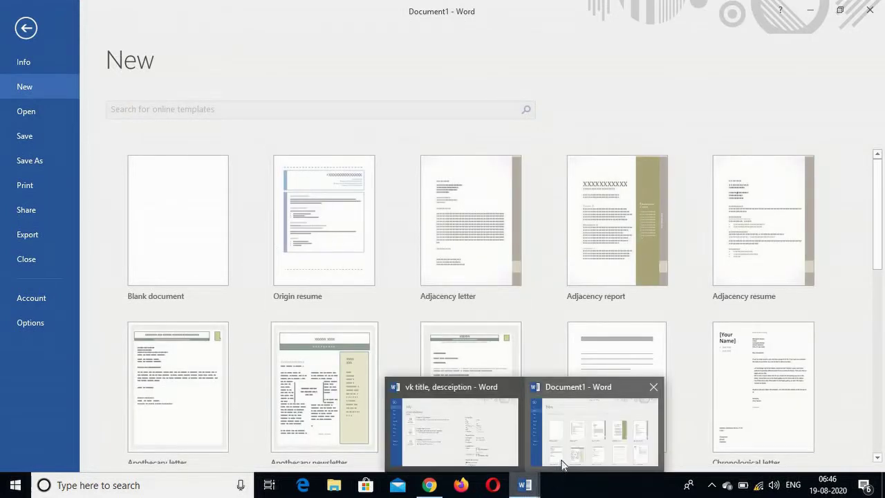
pyautogui.click(484, 428)
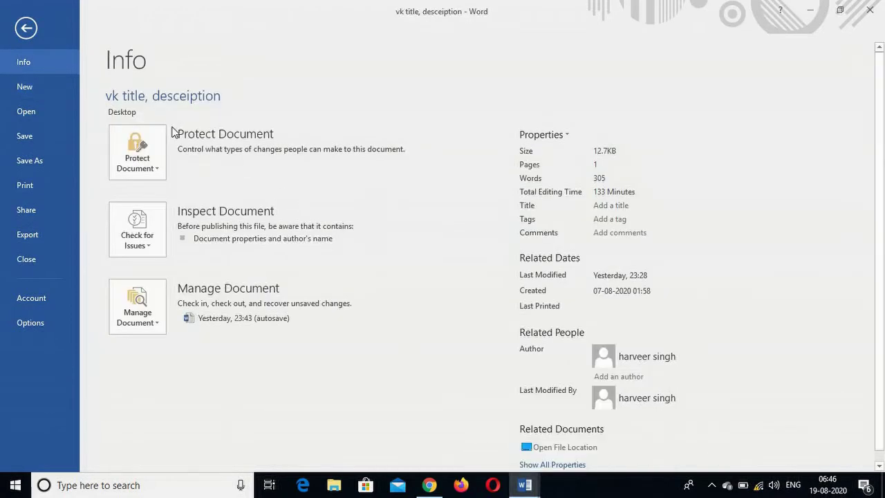
pyautogui.click(26, 27)
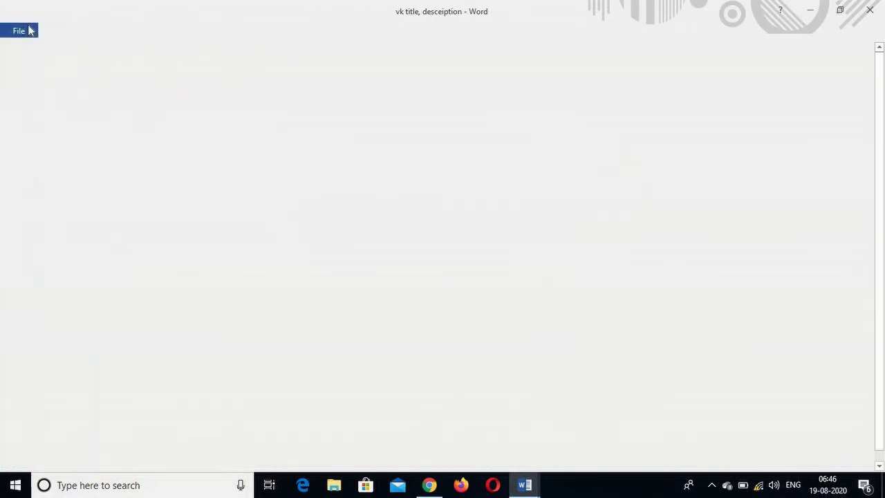
pyautogui.scroll(-9, 330, 247)
pyautogui.scroll(8, 341, 255)
pyautogui.scroll(1, 341, 257)
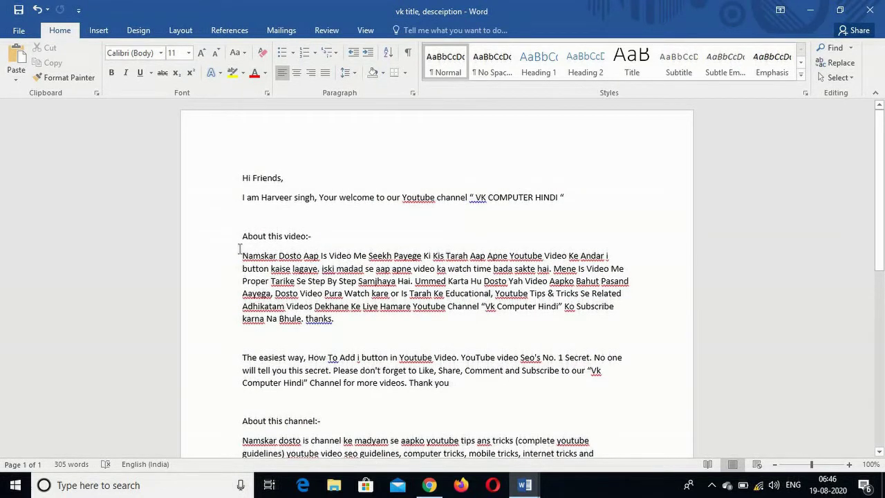
# Display the new-document templates from "vk title, desceiption" and choose Blank document
pyautogui.click(17, 29)
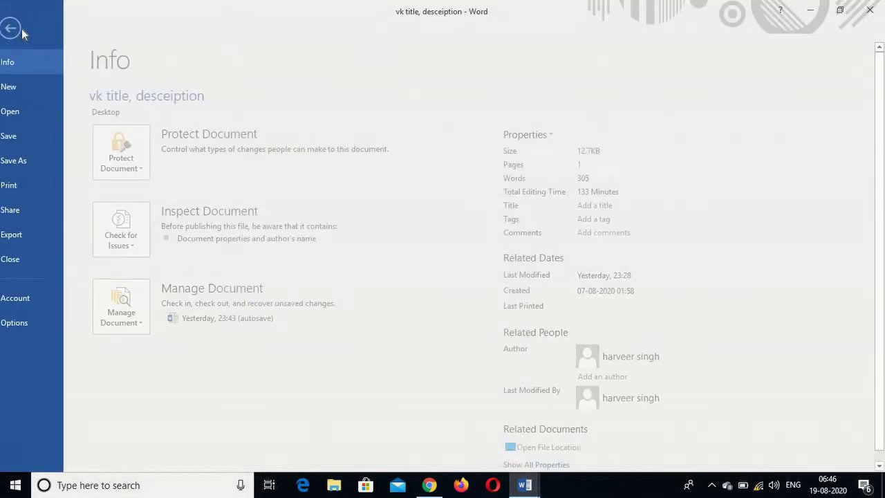
pyautogui.click(28, 89)
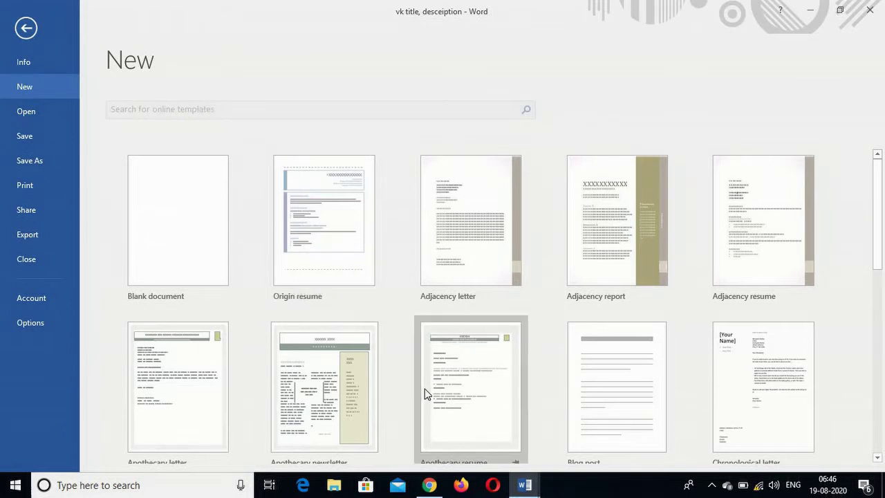
pyautogui.scroll(-1, 423, 394)
pyautogui.scroll(1, 425, 386)
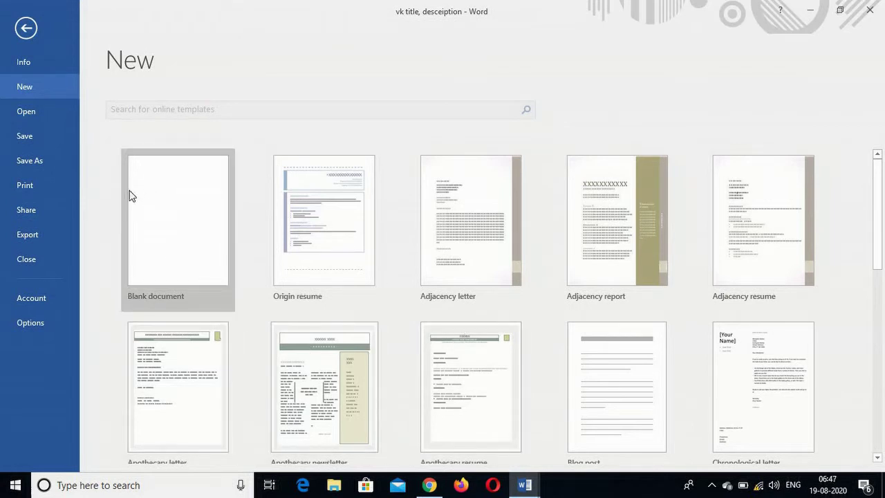
pyautogui.click(175, 248)
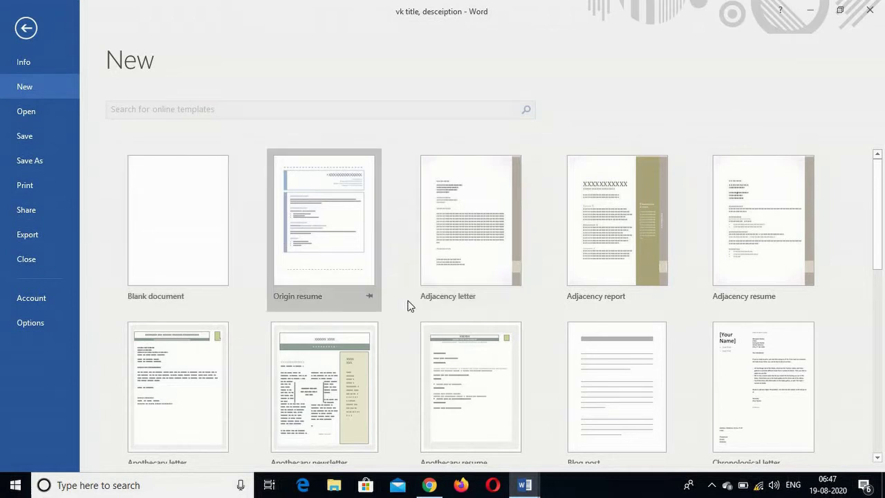
# Look through the available letter, resume, report and newsletter templates for new documents
pyautogui.scroll(-1, 421, 313)
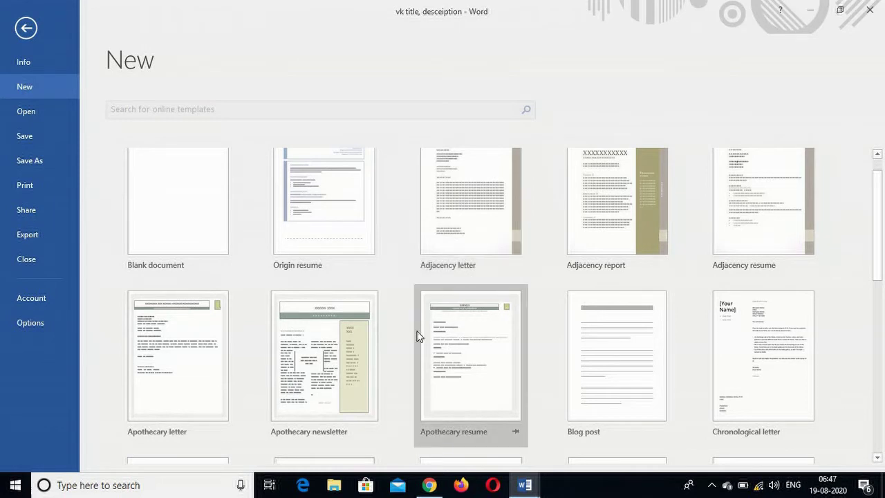
pyautogui.scroll(-1, 437, 356)
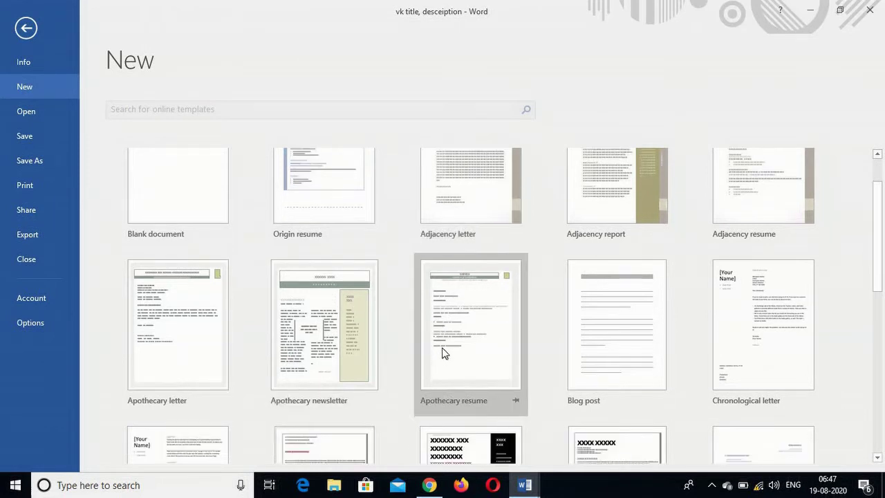
pyautogui.scroll(-1, 442, 354)
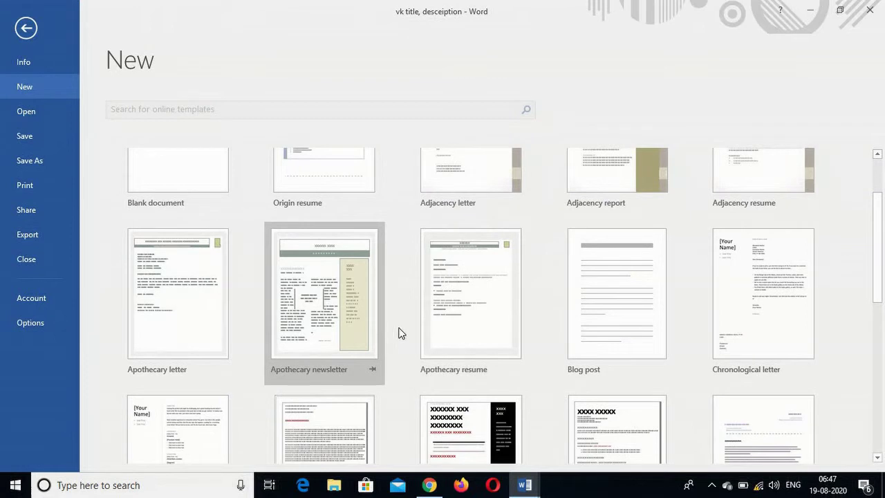
pyautogui.scroll(-2, 401, 332)
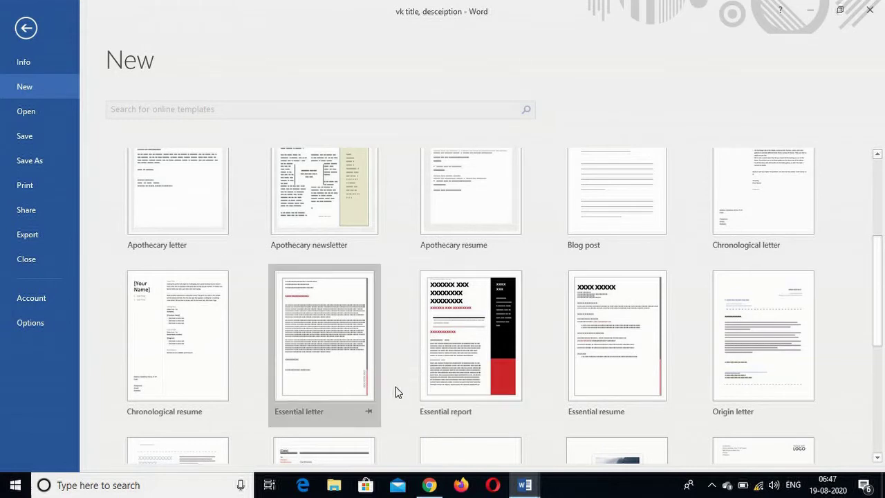
pyautogui.scroll(-1, 404, 385)
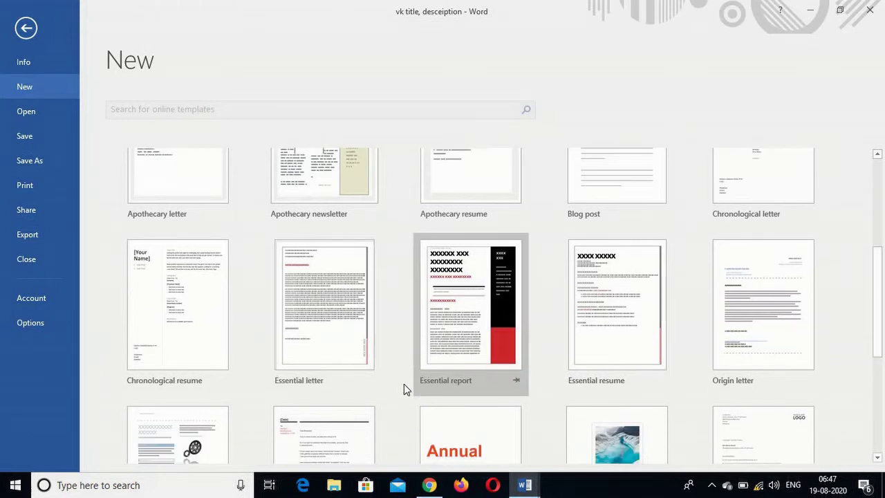
pyautogui.scroll(-1, 405, 383)
pyautogui.scroll(-3, 466, 372)
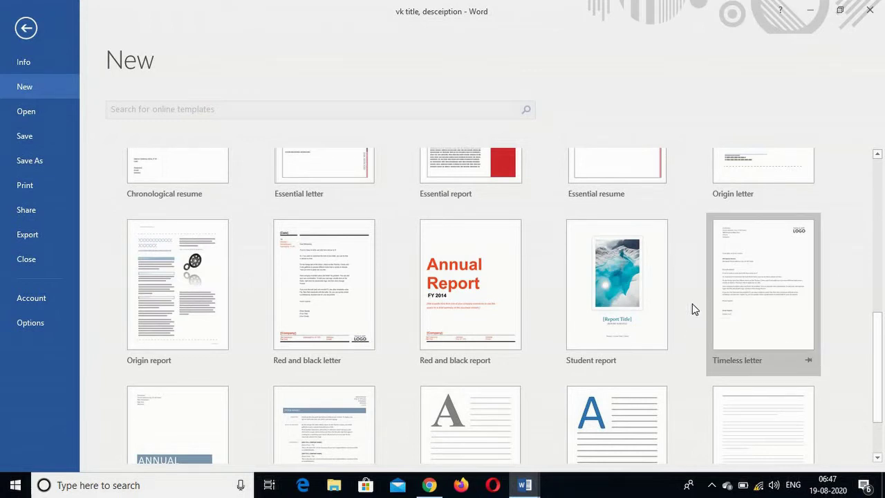
pyautogui.scroll(2, 692, 304)
pyautogui.scroll(3, 692, 305)
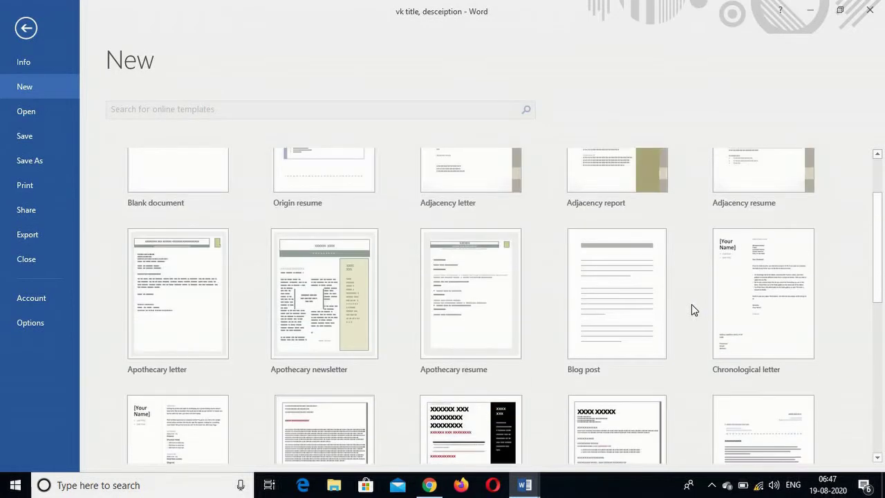
pyautogui.scroll(2, 692, 311)
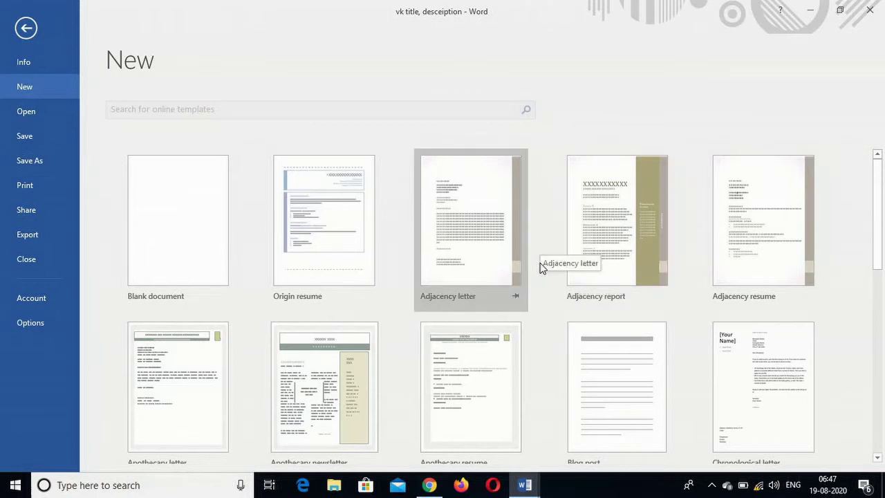
pyautogui.scroll(-1, 543, 292)
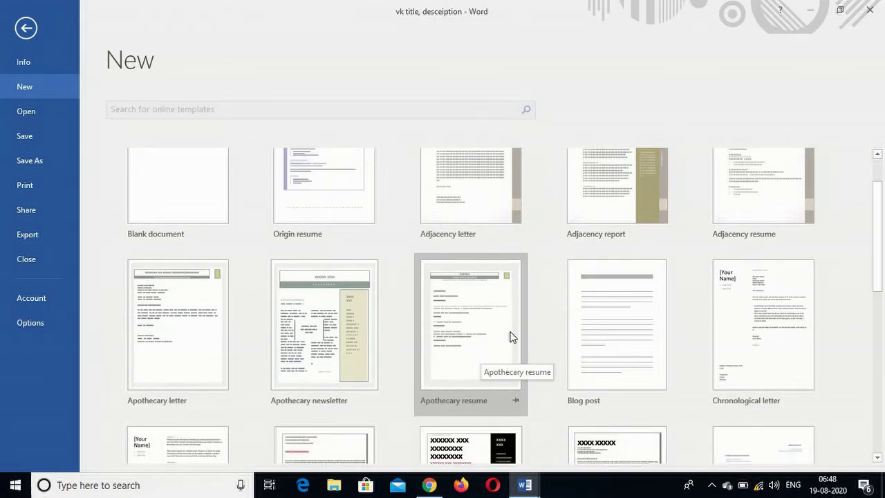
pyautogui.scroll(1, 512, 336)
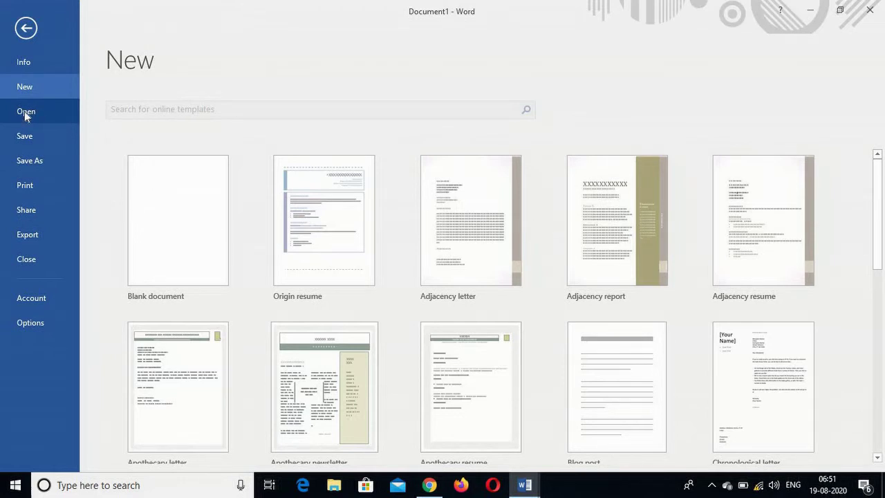
# Show the recent files that can be opened from Document1, and close "vk title, desceiption" with its changes saved
pyautogui.click(28, 115)
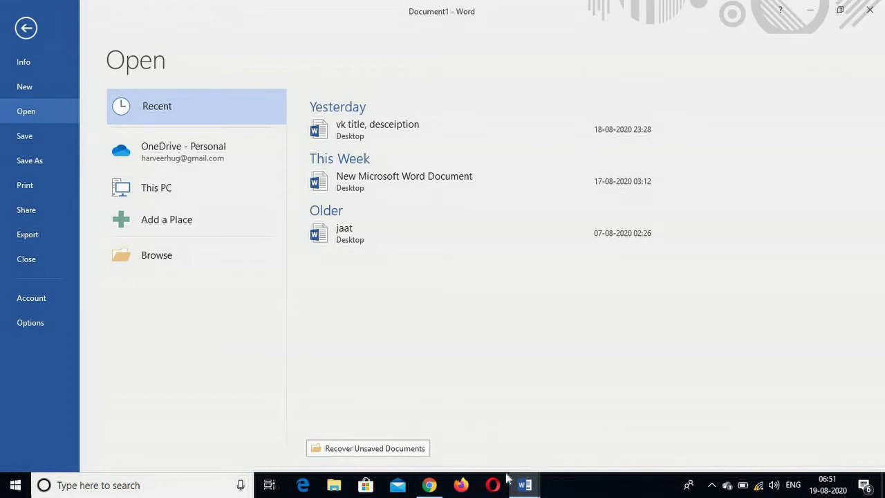
pyautogui.moveTo(524, 484)
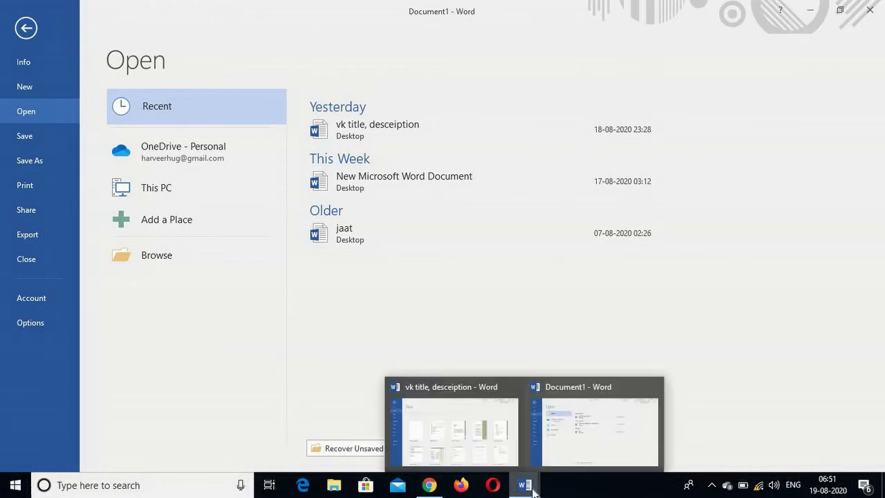
pyautogui.click(475, 417)
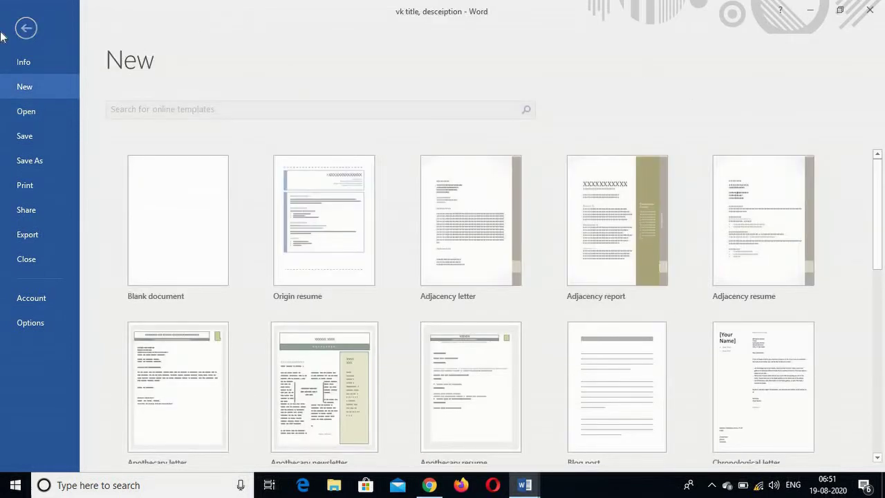
pyautogui.click(26, 28)
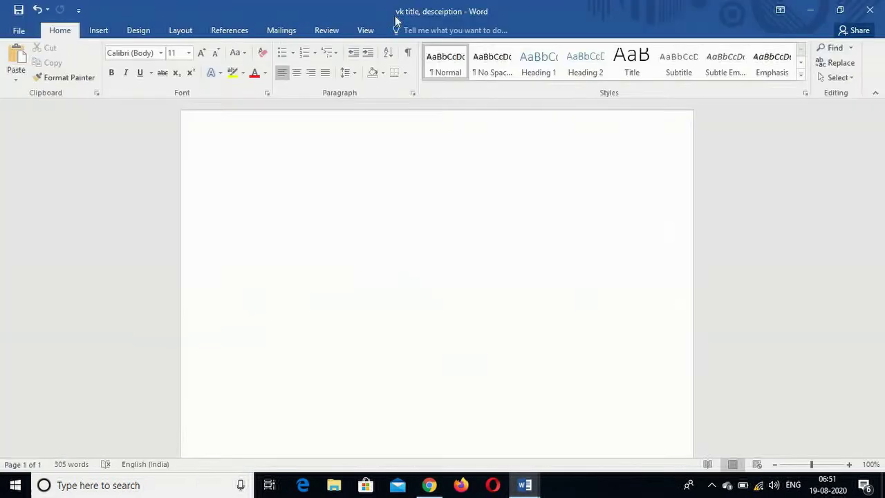
pyautogui.click(870, 9)
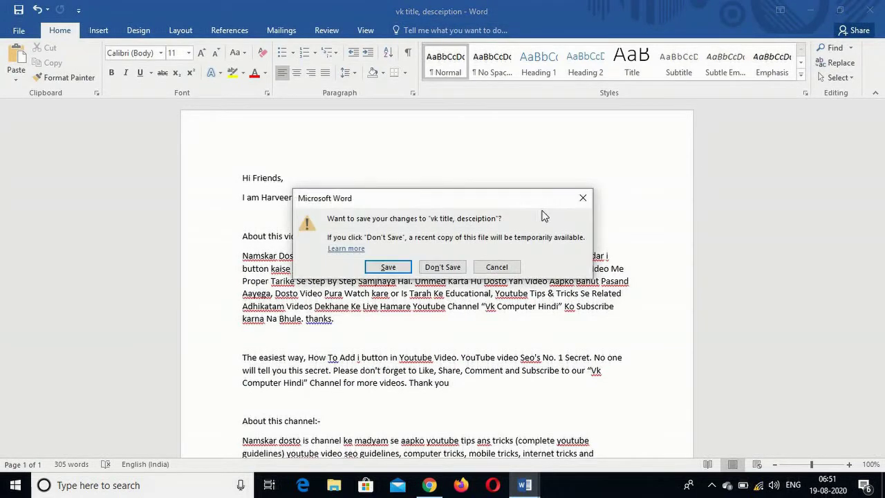
pyautogui.click(388, 267)
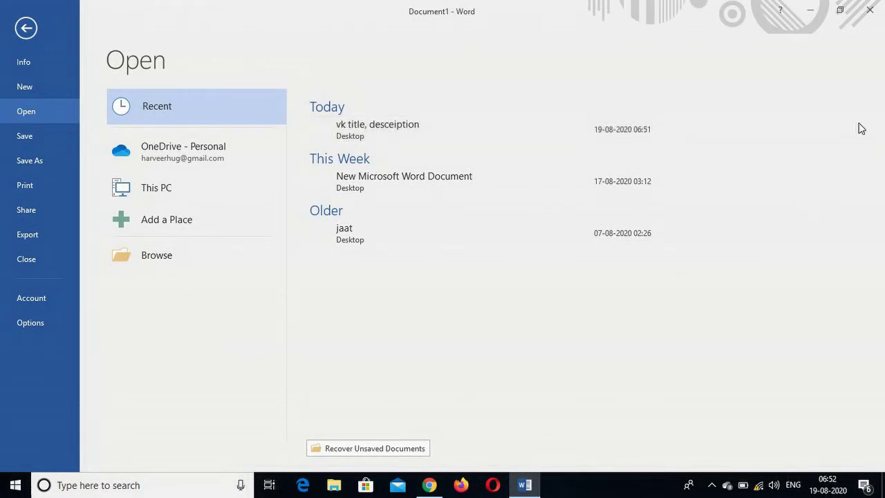
pyautogui.click(809, 10)
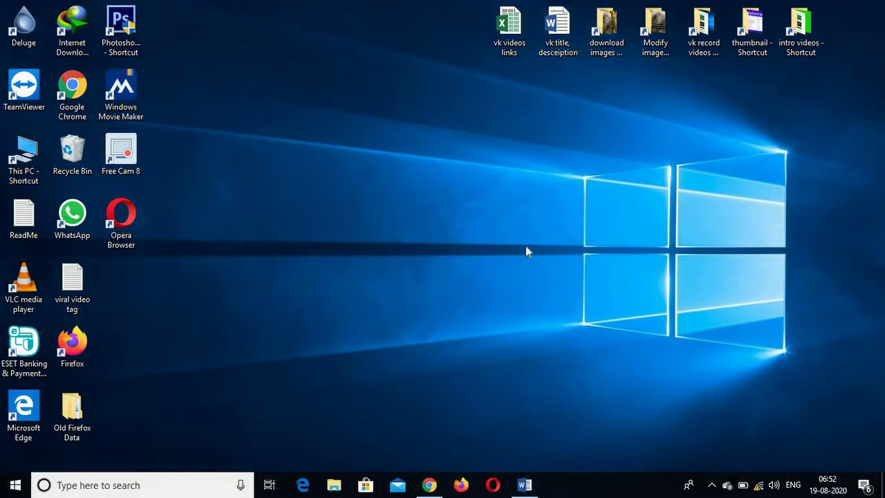
pyautogui.click(525, 486)
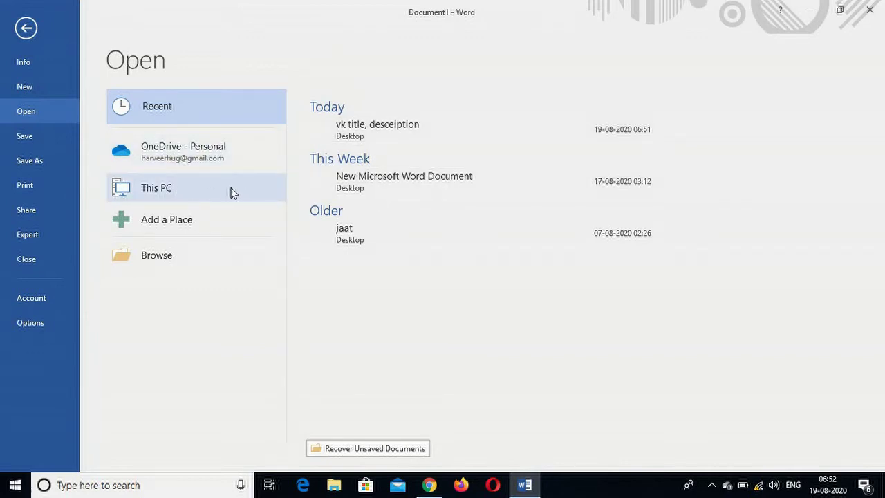
# Look into the Custom Office Templates folder on This PC and open "vk title, desceiption" from the Desktop folder
pyautogui.click(183, 193)
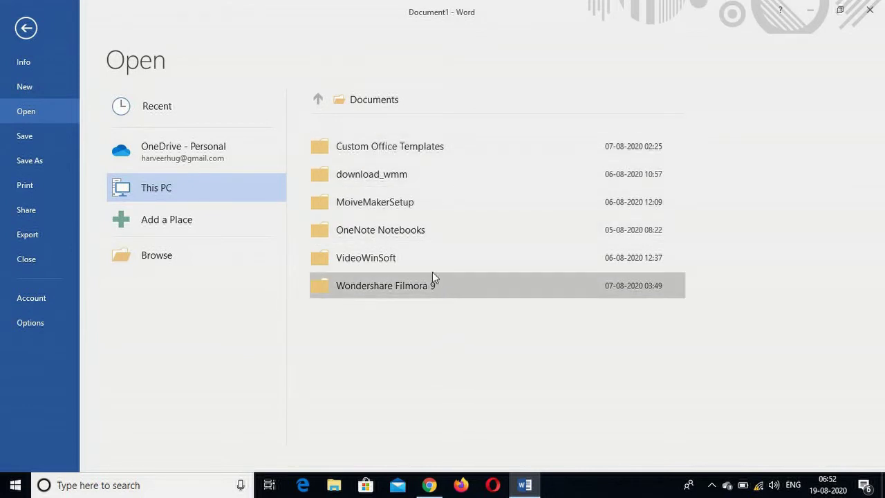
pyautogui.click(393, 147)
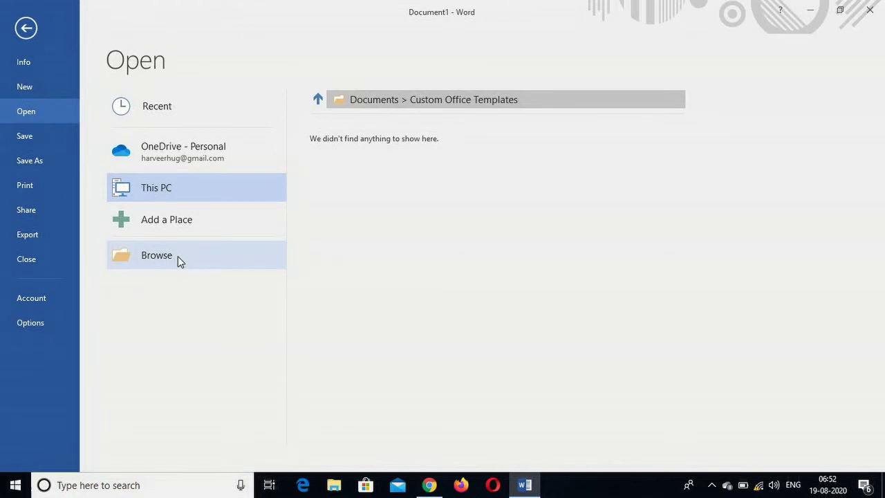
pyautogui.click(157, 255)
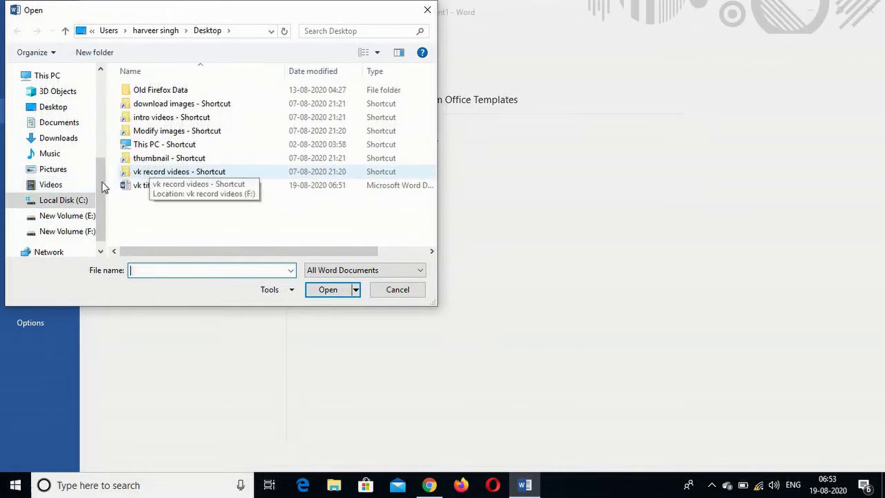
pyautogui.scroll(1, 65, 207)
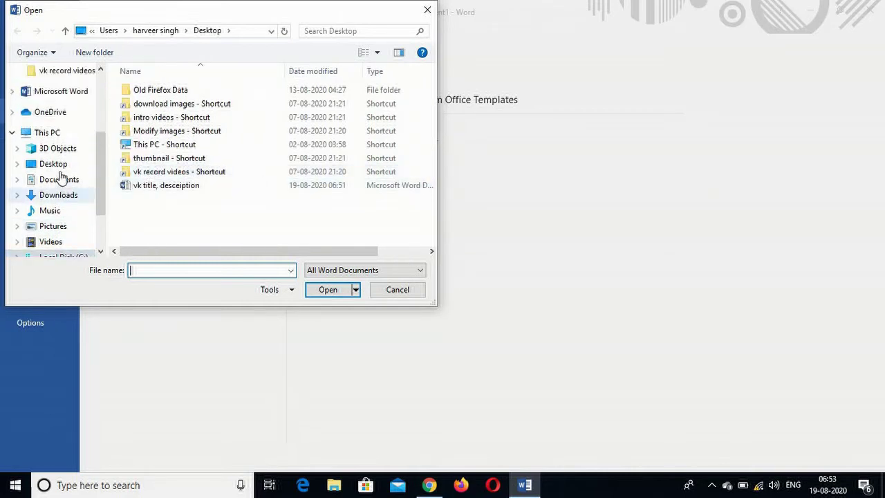
pyautogui.click(54, 165)
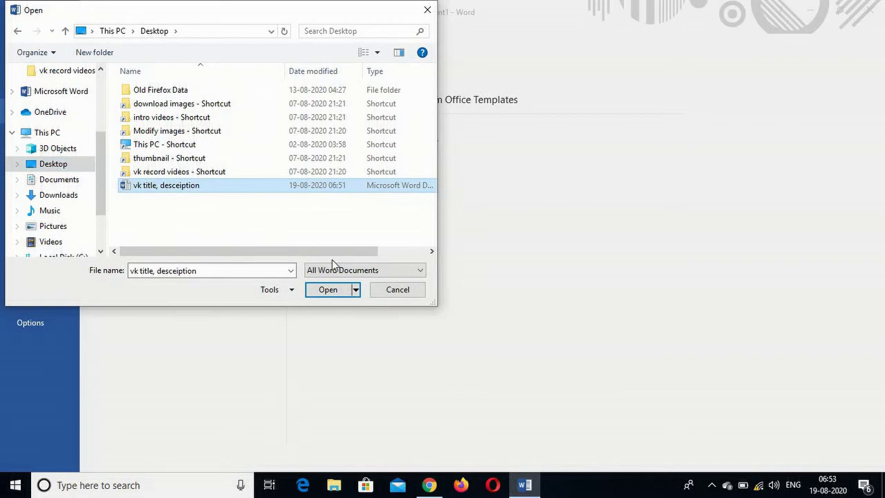
pyautogui.click(327, 292)
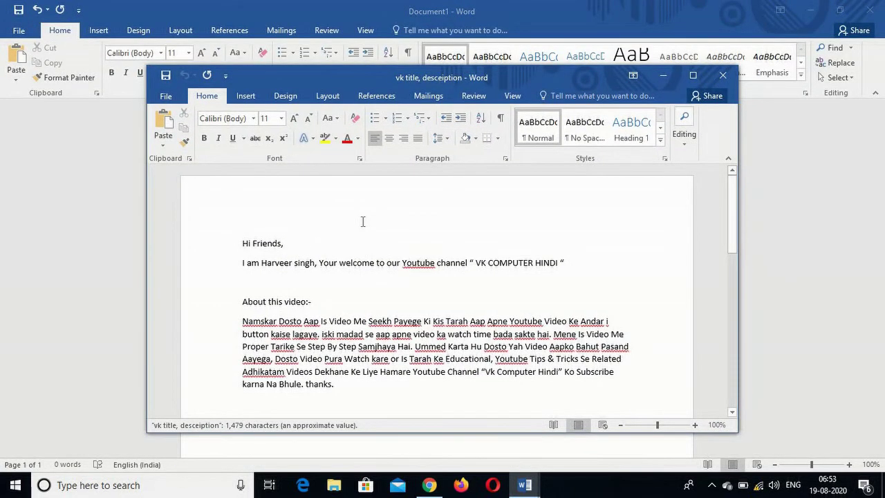
# Maximize the "vk title, desceiption" window, and minimize both it and the Document1 window
pyautogui.click(693, 76)
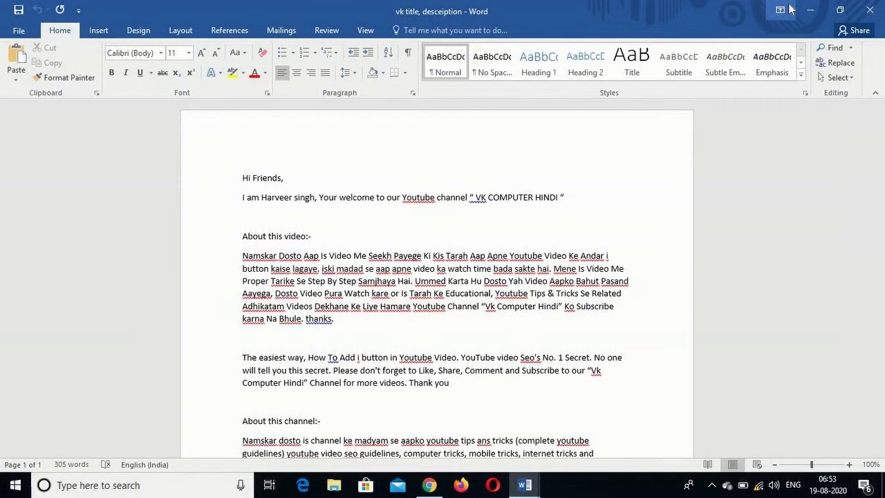
pyautogui.click(815, 14)
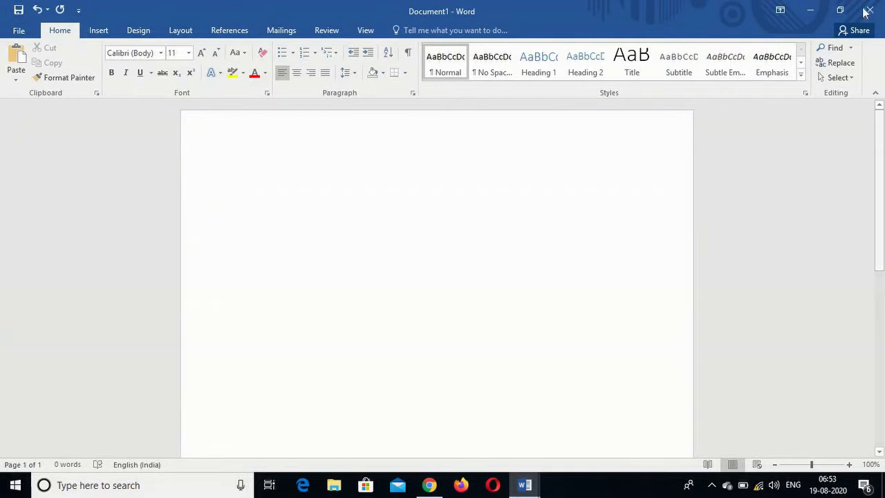
pyautogui.click(811, 11)
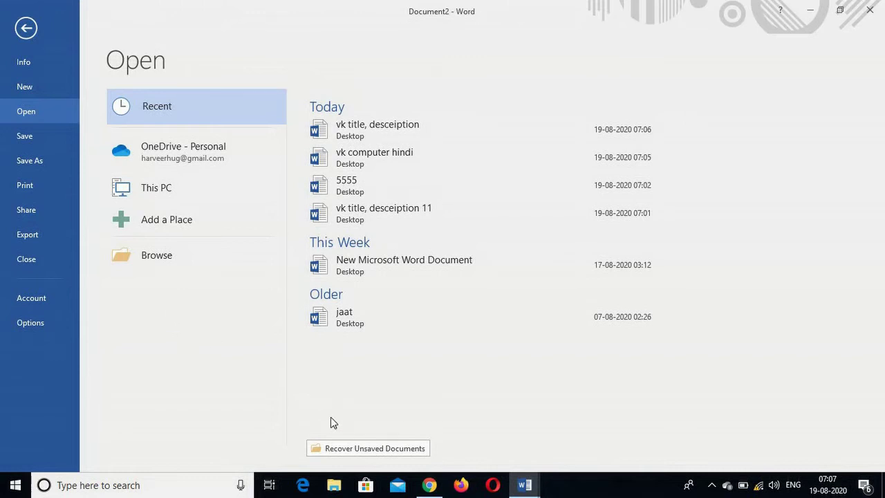
# Return to Document2's blank page and enter the text "frlejfiojrpjtlrejk"
pyautogui.moveTo(523, 484)
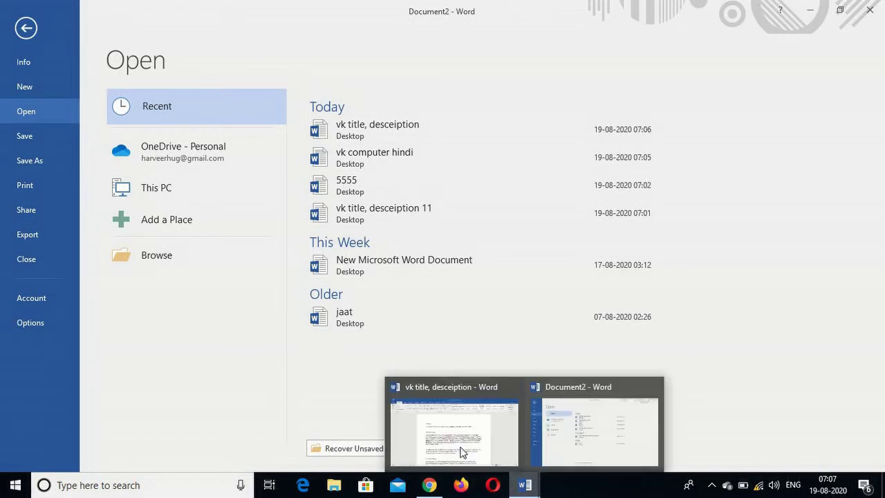
pyautogui.click(26, 28)
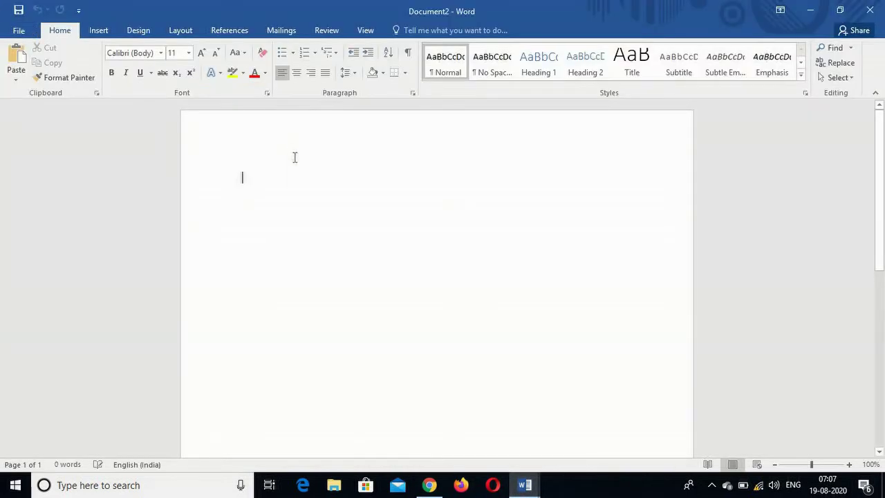
pyautogui.write('frlejfiojrpjtlrejk')
# Save Document2 to the Desktop as a Word Document named 555
pyautogui.click(18, 31)
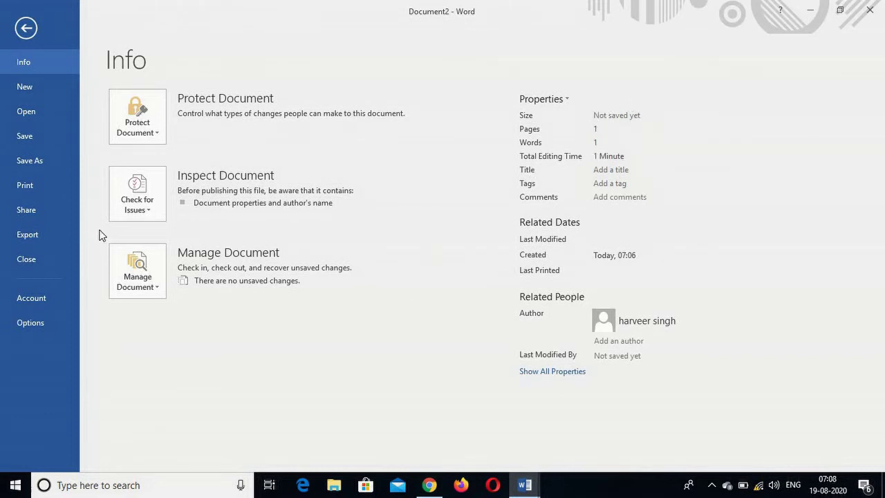
pyautogui.click(30, 139)
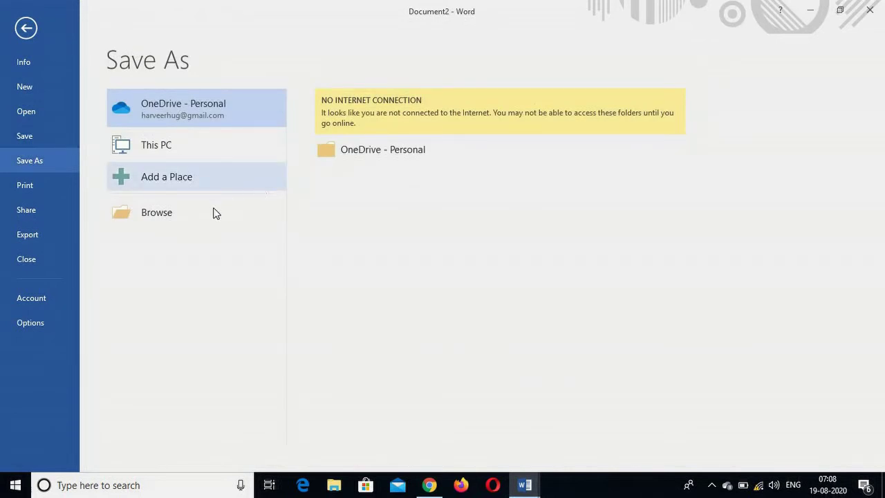
pyautogui.click(160, 213)
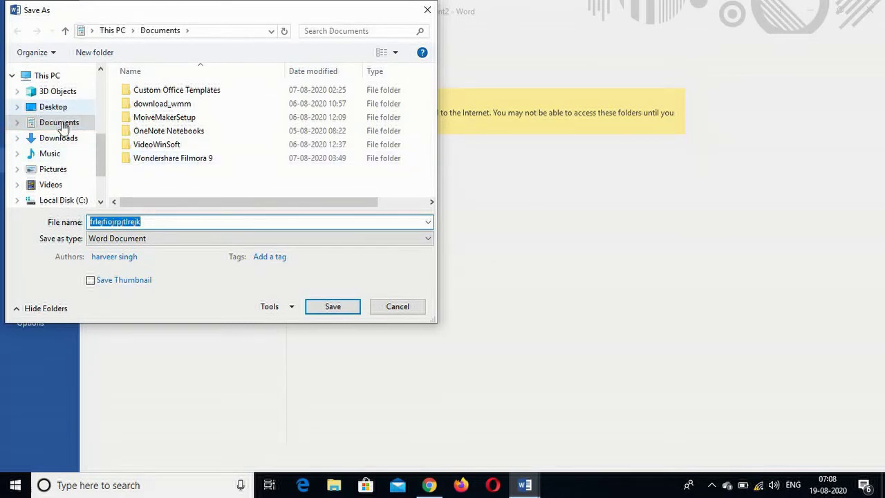
pyautogui.scroll(-1, 58, 177)
pyautogui.scroll(-1, 76, 181)
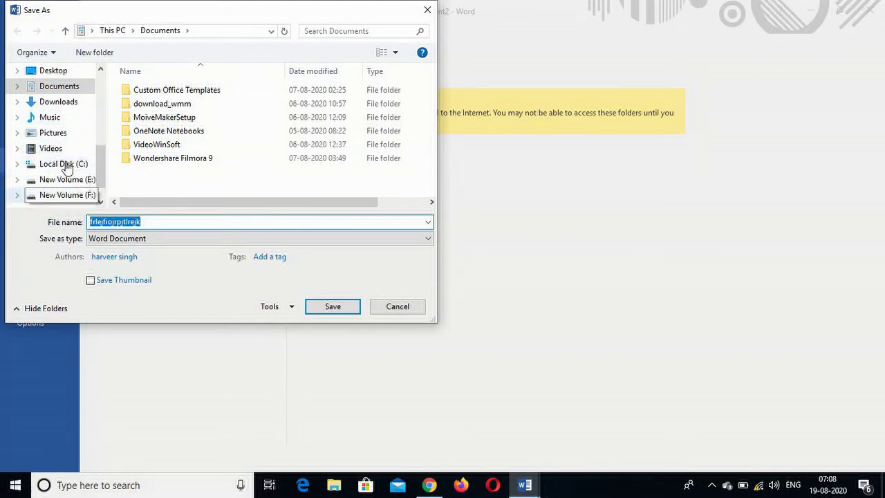
pyautogui.scroll(6, 70, 158)
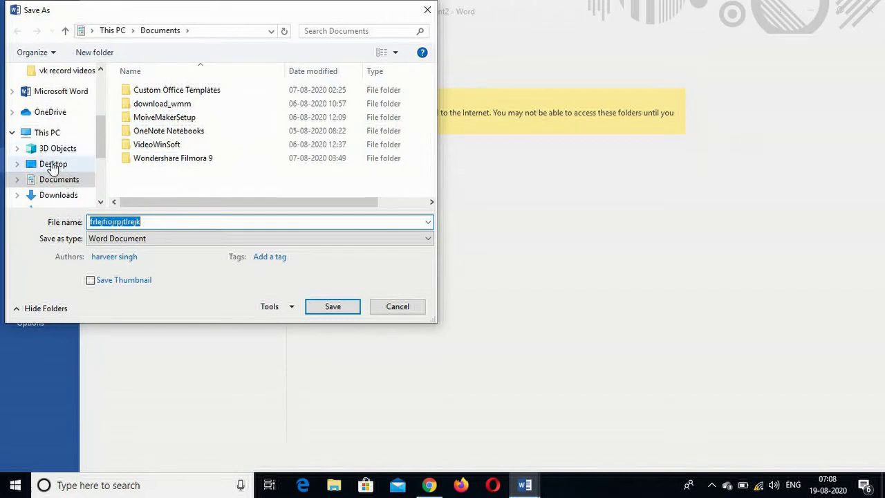
pyautogui.click(53, 165)
pyautogui.click(142, 222)
pyautogui.doubleClick(142, 221)
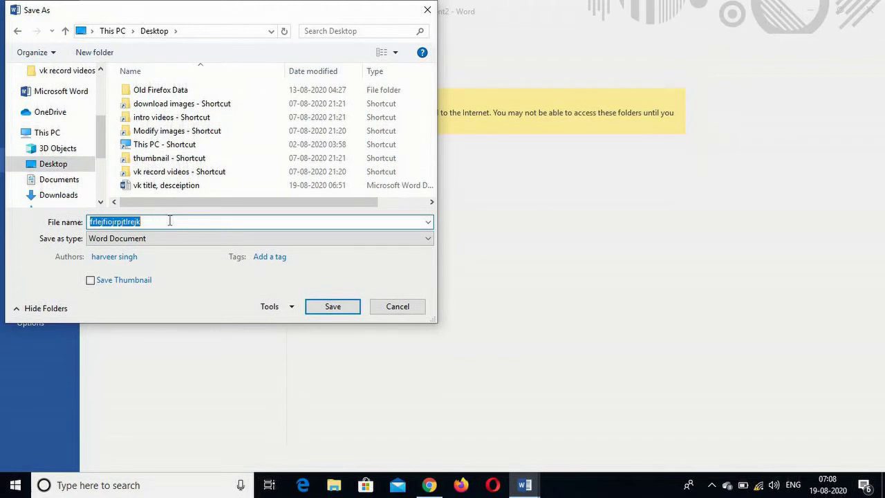
pyautogui.write('555')
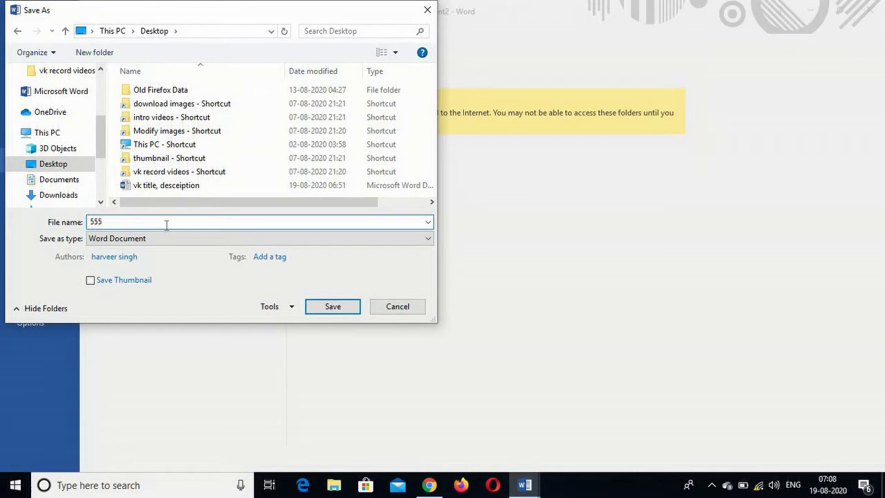
pyautogui.click(332, 308)
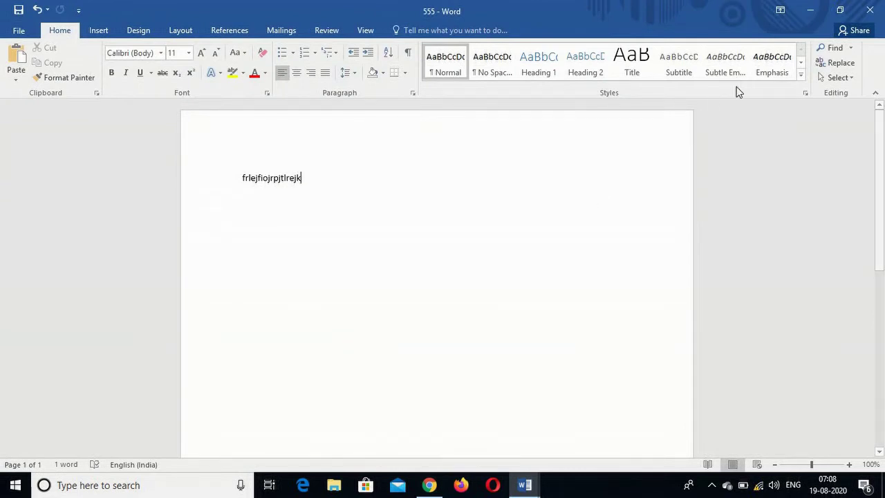
# Move the 555 file's icon to the empty middle area of the desktop and return to the 555 document
pyautogui.click(810, 9)
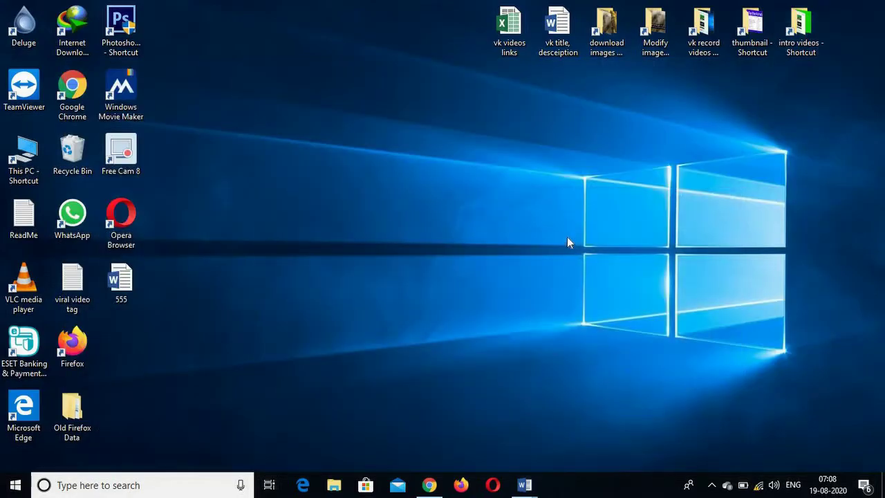
pyautogui.moveTo(123, 285); pyautogui.dragTo(366, 292)
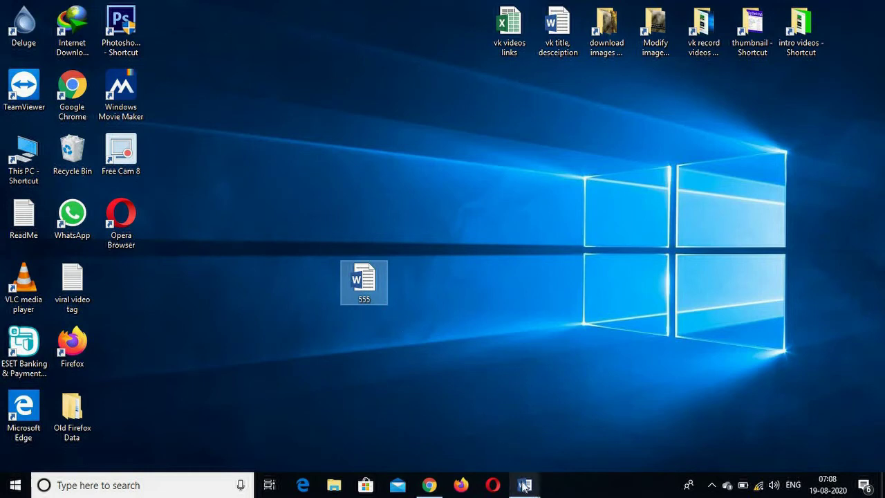
pyautogui.moveTo(523, 486)
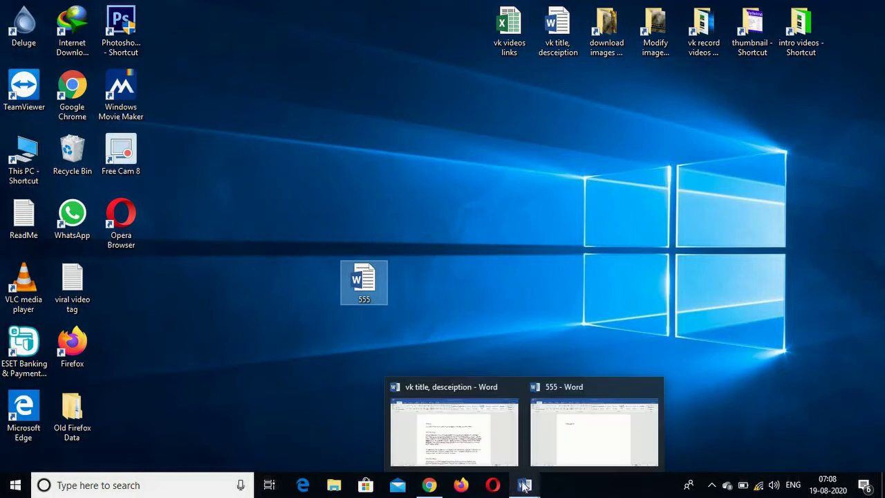
pyautogui.click(577, 439)
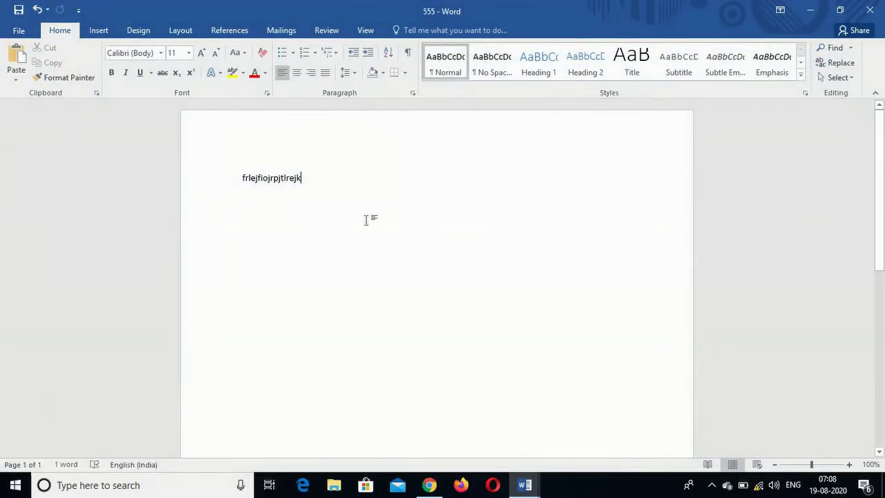
# Add a second line reading "jldsjfidjfkldjfdjfdjkl" below the first text in 555 and start a new line
pyautogui.press('Return')
pyautogui.write('jldsjfidjfkldjfdjfdjkl')
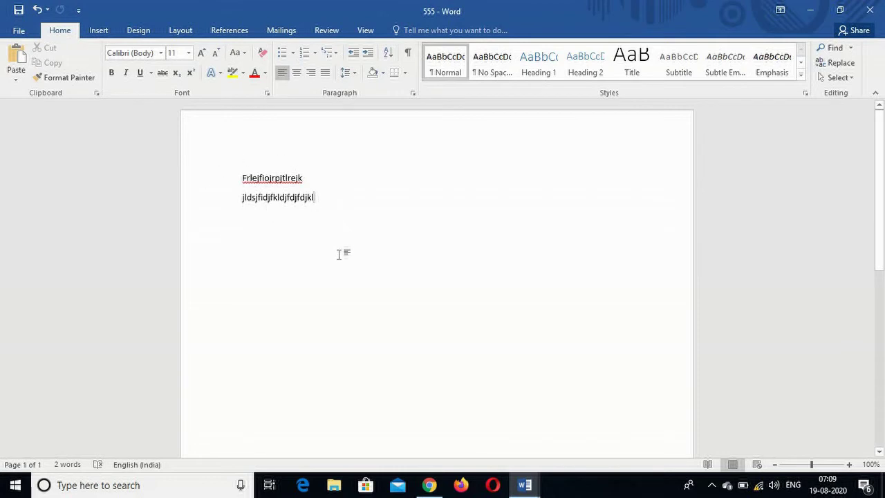
pyautogui.scroll(-2, 339, 254)
pyautogui.scroll(2, 339, 253)
pyautogui.scroll(-1, 332, 262)
pyautogui.scroll(1, 331, 262)
pyautogui.press('Return')
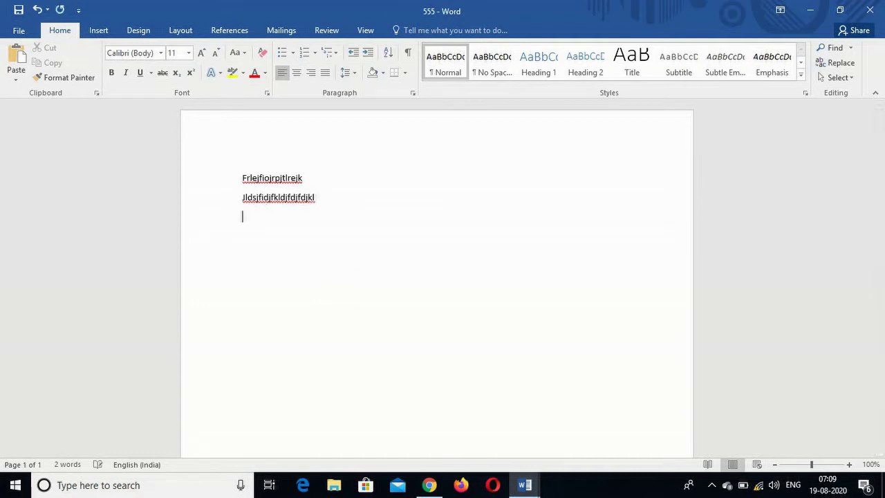
# Add two more lines to 555, "Fjrkljfjf;k;fk;dk;lk" and "Fljdsfkljdsklfkldsjfk;dsk"
pyautogui.click(18, 32)
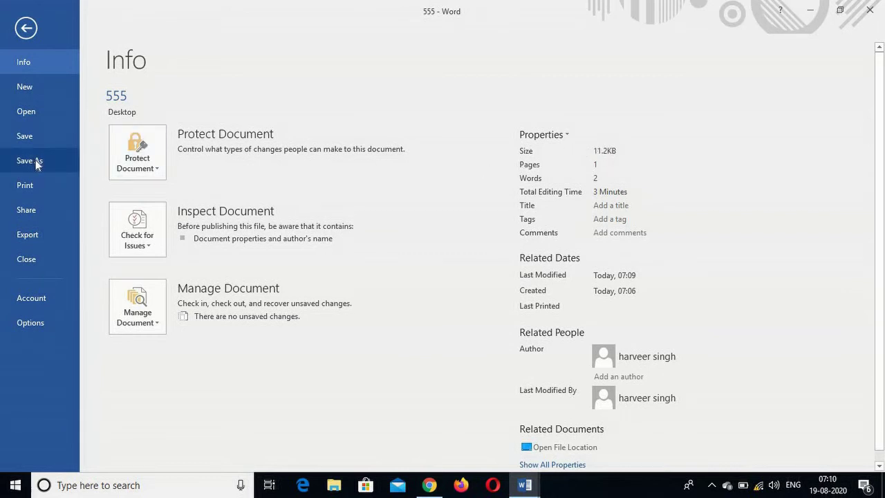
pyautogui.click(27, 29)
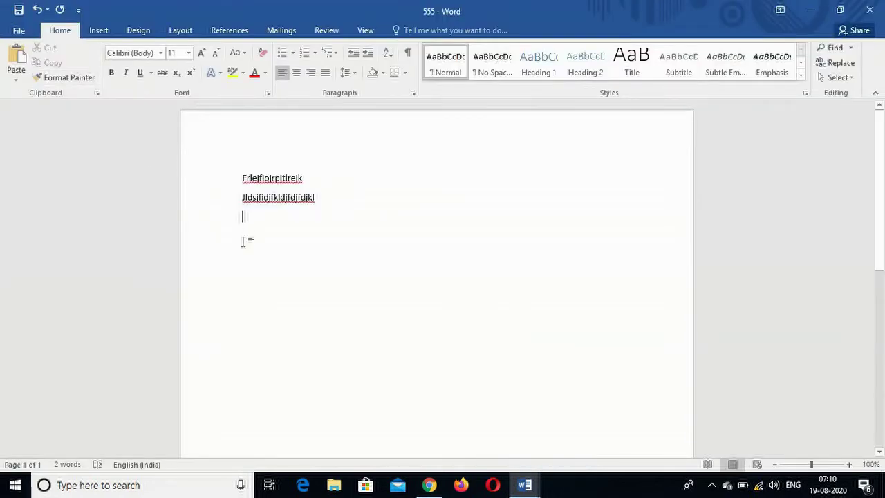
pyautogui.write('Fjrkljfjf;k;fk;dk;lk')
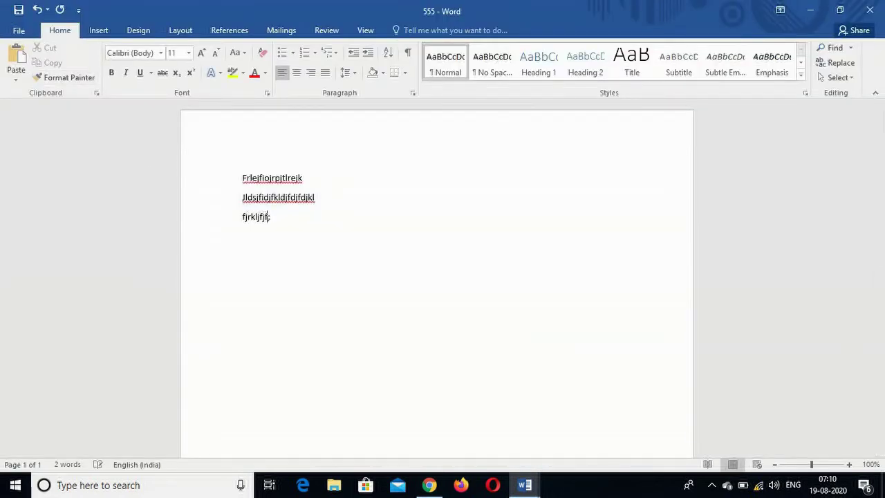
pyautogui.press('Return')
pyautogui.write('fljdsfk')
pyautogui.write('k;dsk')
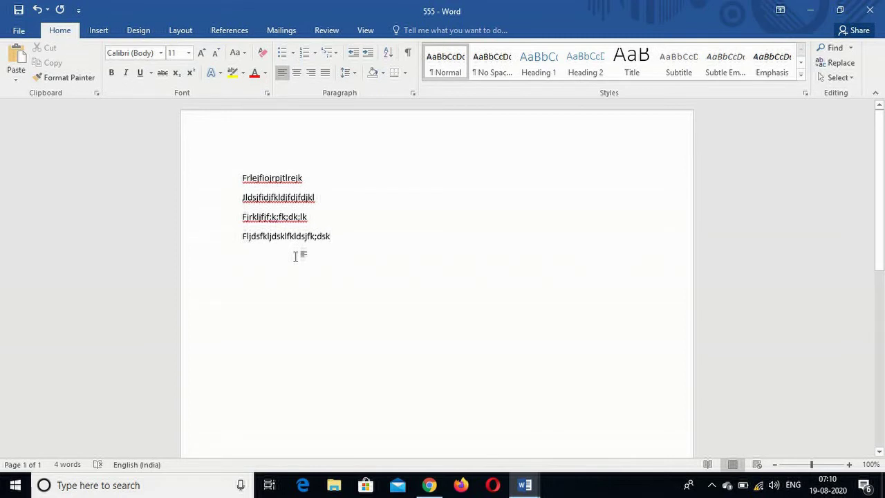
# Save a copy of document 555 as a Word Document named 222 on New Volume (F:)
pyautogui.click(18, 31)
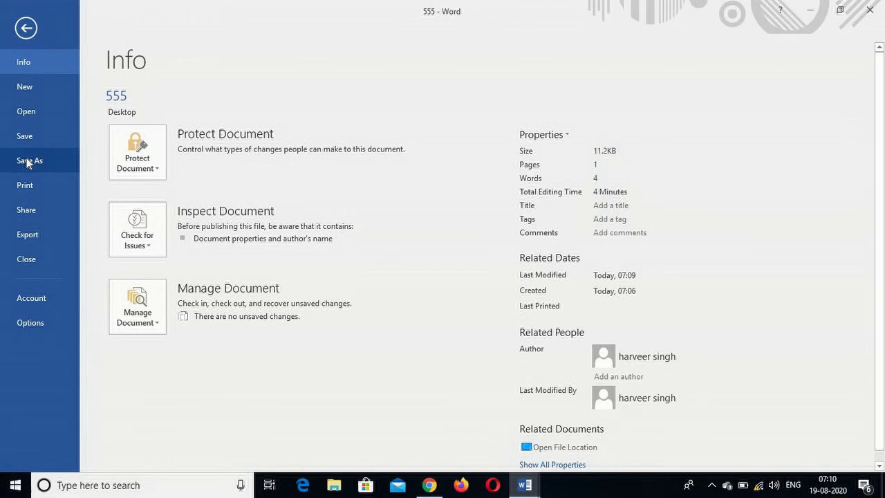
pyautogui.click(29, 162)
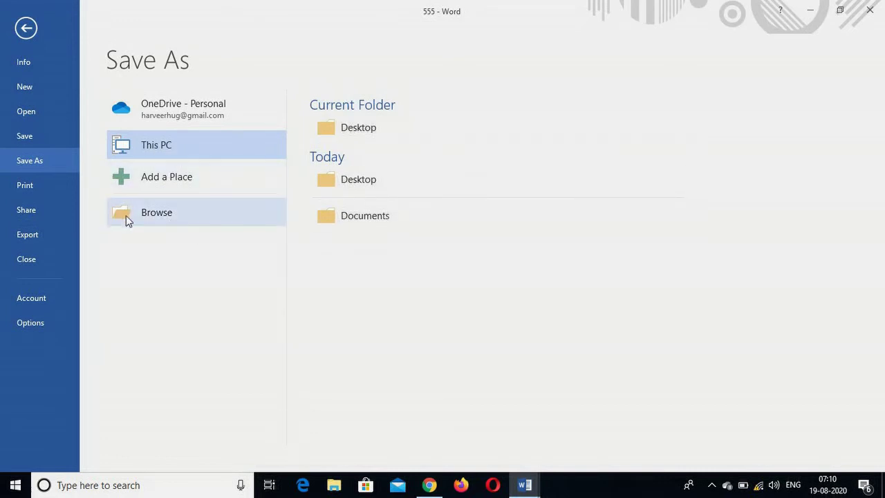
pyautogui.click(164, 215)
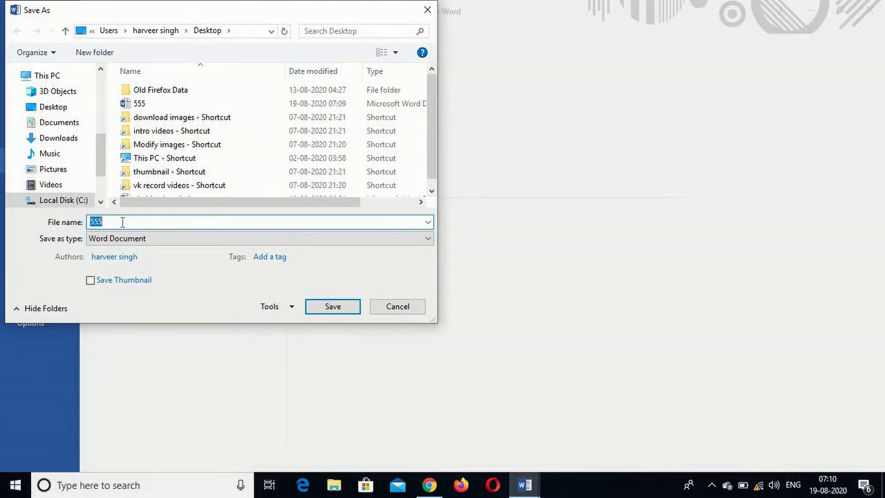
pyautogui.write('222')
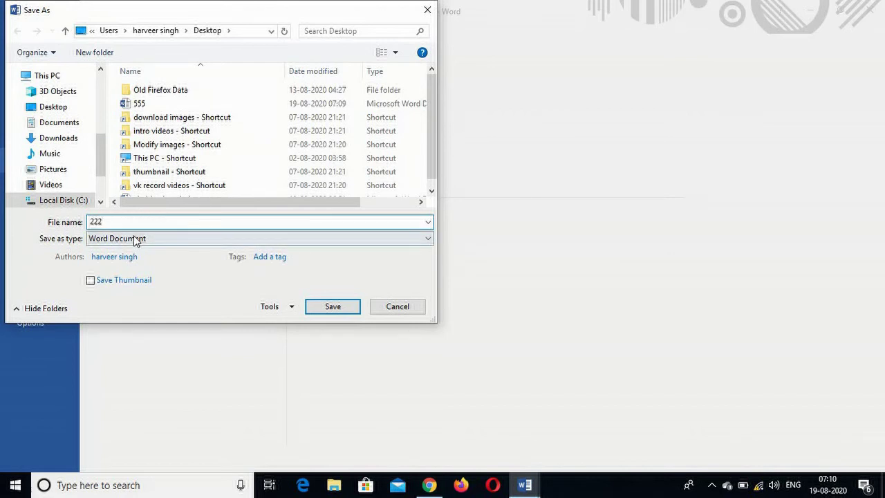
pyautogui.click(339, 237)
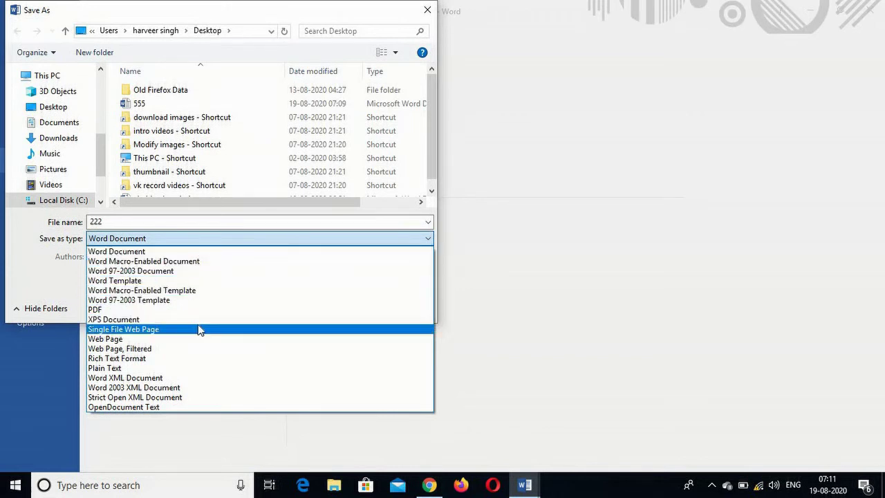
pyautogui.click(427, 219)
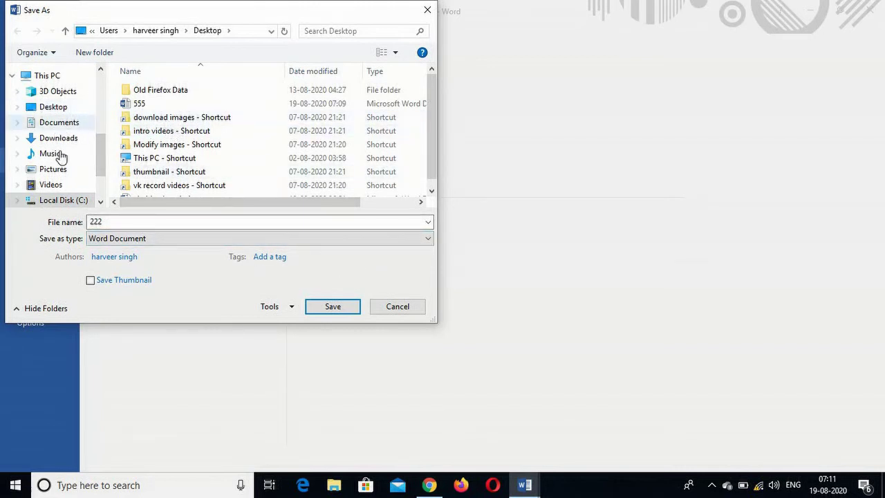
pyautogui.scroll(-1, 65, 166)
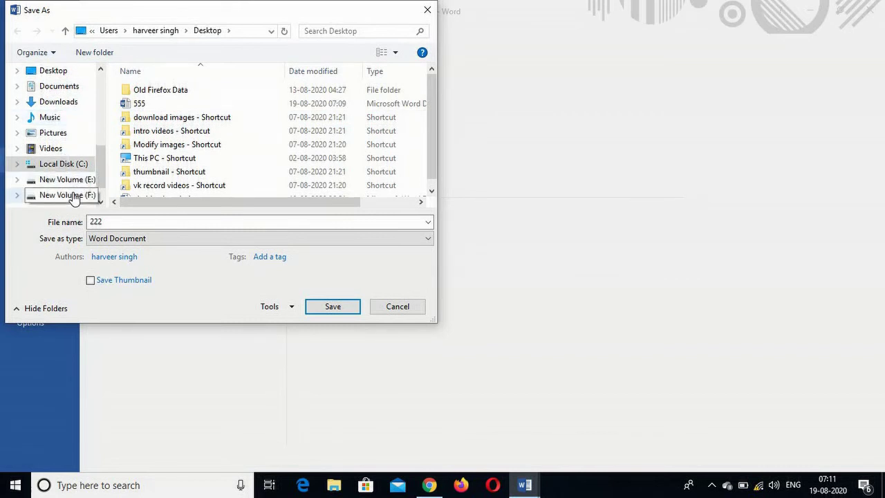
pyautogui.click(72, 196)
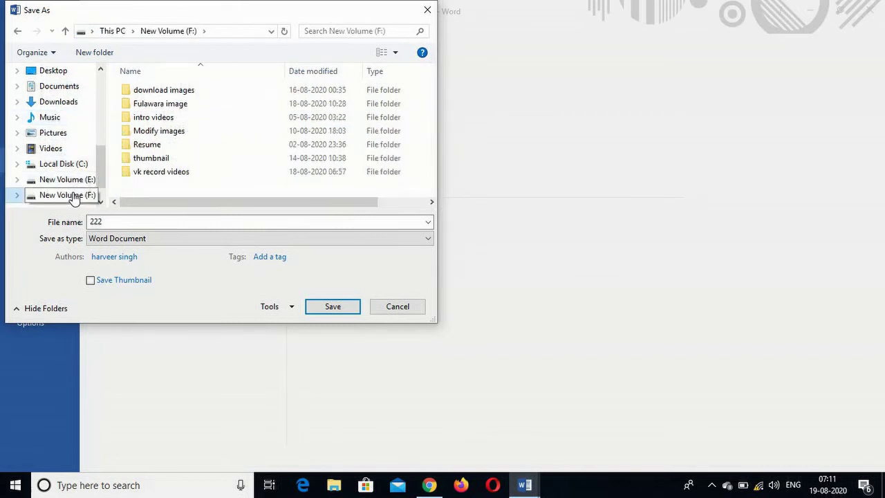
pyautogui.click(345, 308)
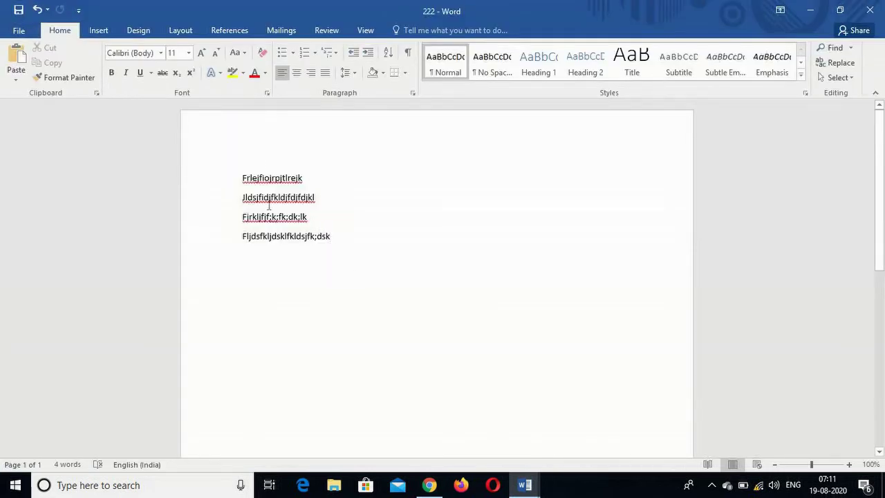
# Switch to File Explorer, check drive New Volume (F:) for the 222 file, and return to the 222 document in Word
pyautogui.click(810, 12)
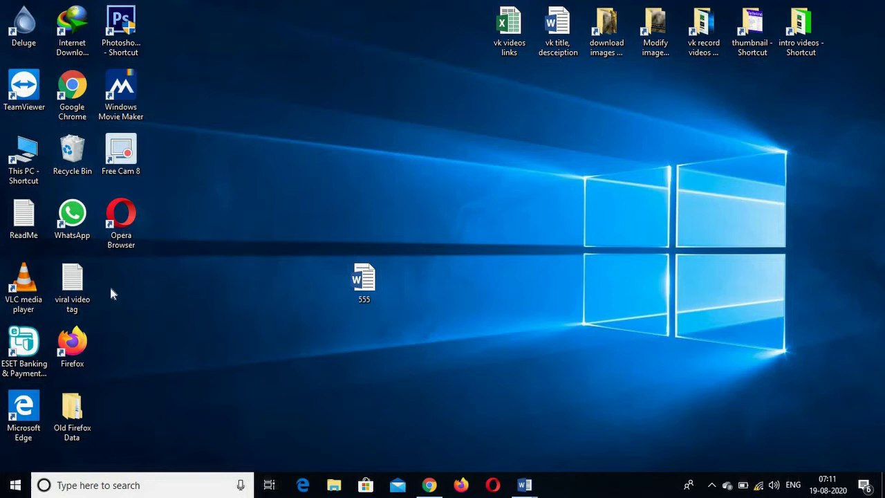
pyautogui.doubleClick(28, 156)
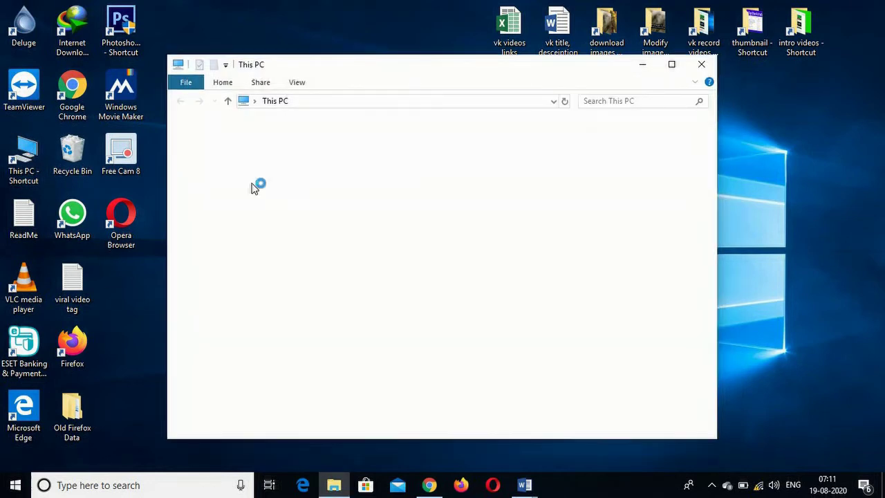
pyautogui.click(670, 66)
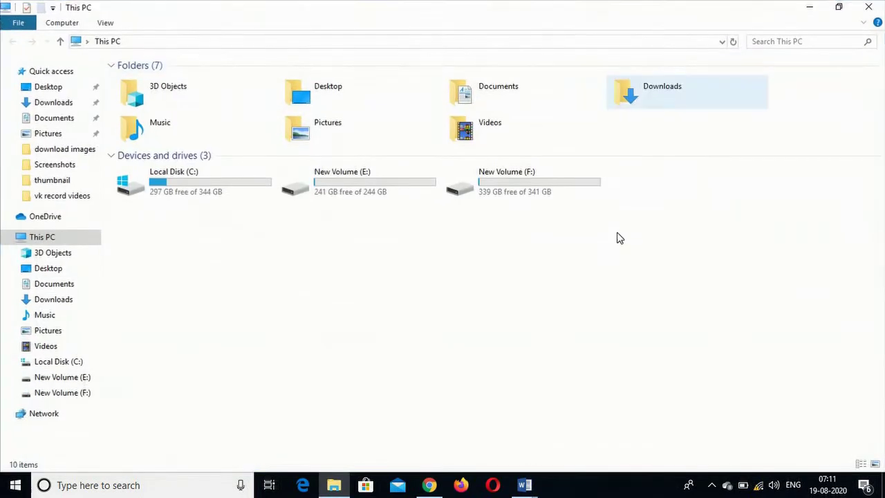
pyautogui.click(515, 185)
pyautogui.doubleClick(515, 185)
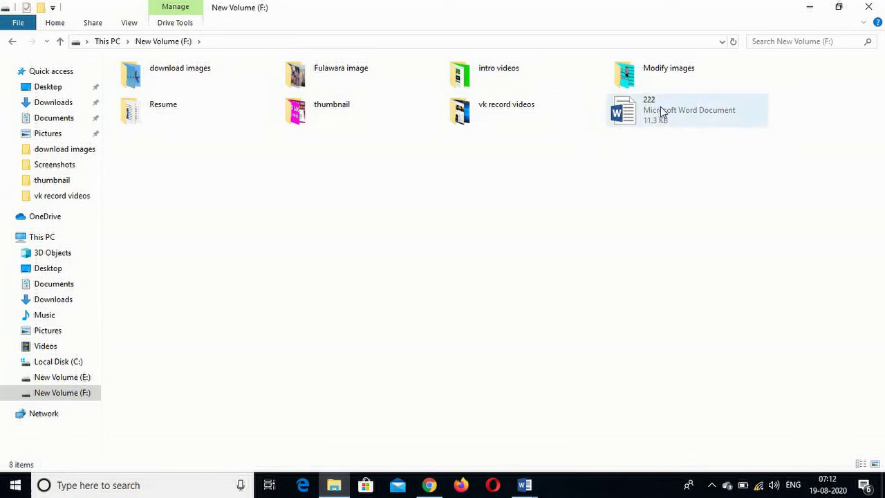
pyautogui.moveTo(653, 112)
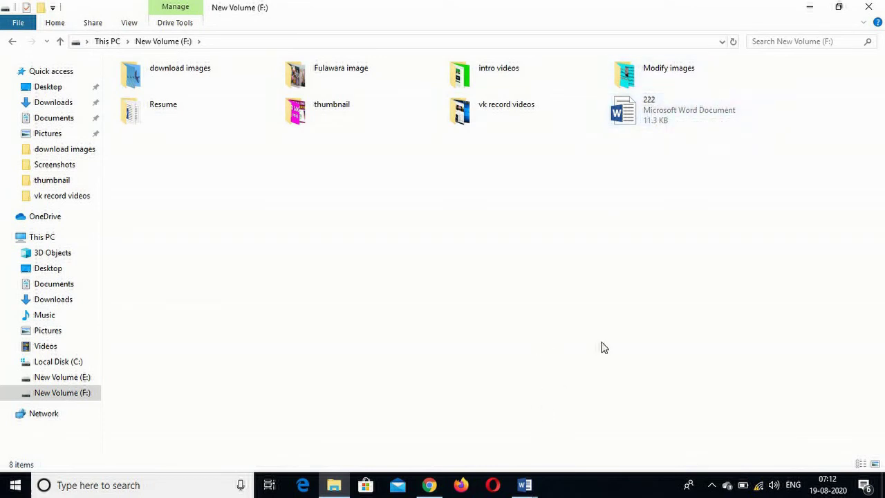
pyautogui.click(809, 6)
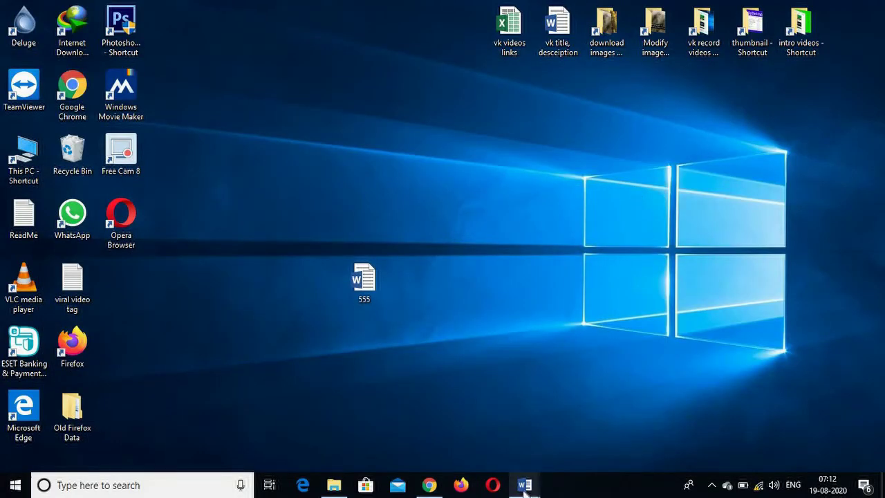
pyautogui.moveTo(524, 491)
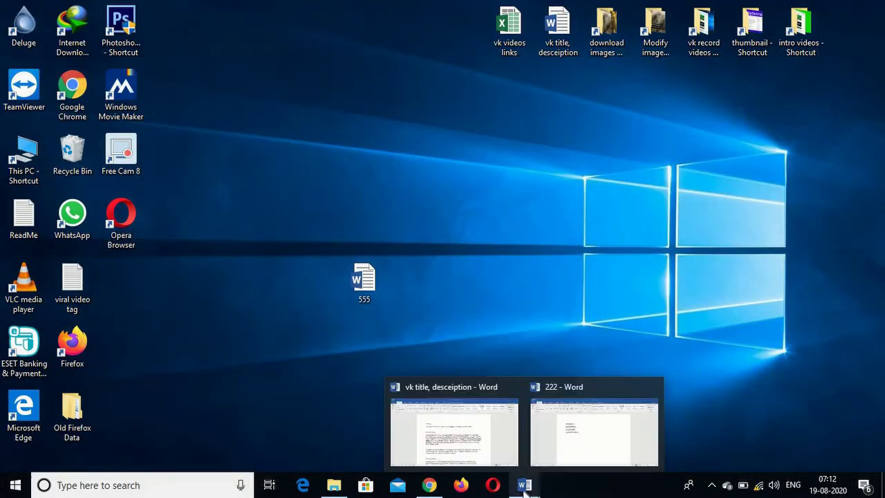
pyautogui.click(565, 432)
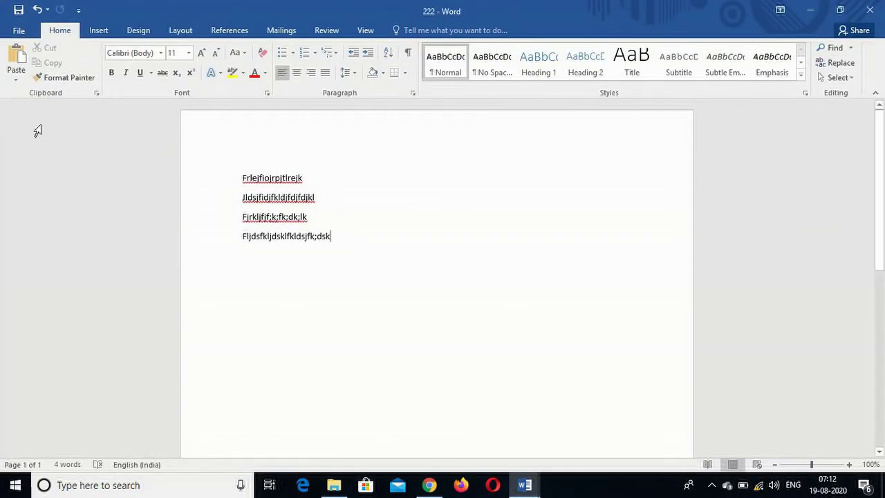
# Examine the print settings for 222, trying the copies count and viewing the Microsoft Print to PDF properties without changing them
pyautogui.click(19, 32)
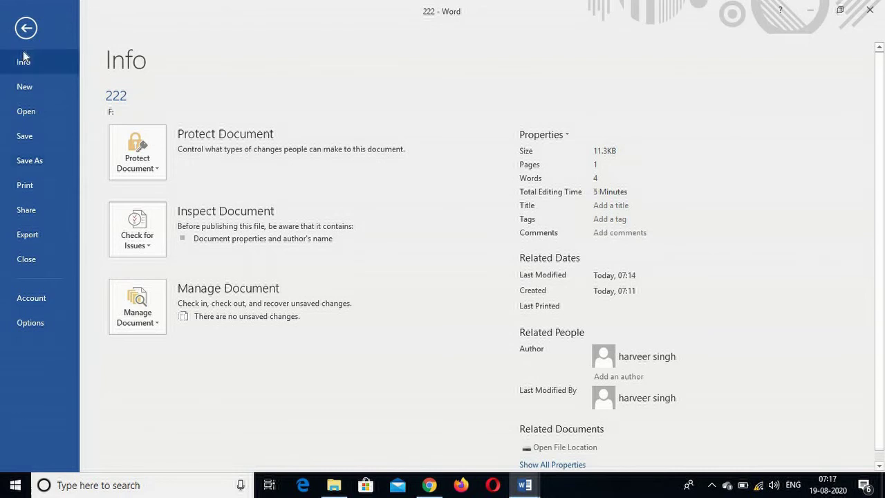
pyautogui.click(23, 189)
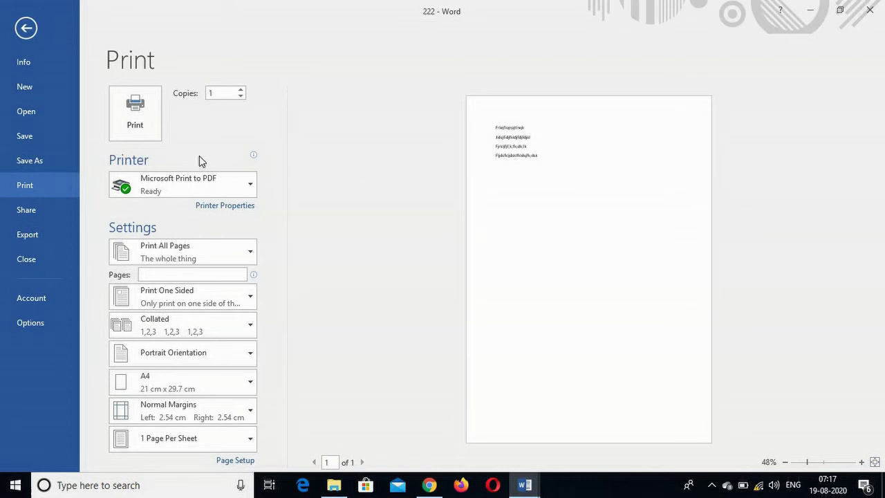
pyautogui.moveTo(165, 186)
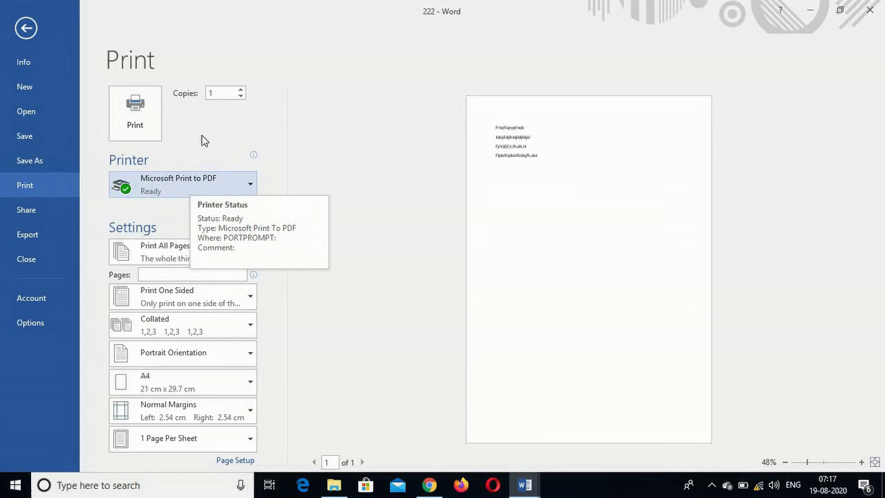
pyautogui.click(241, 99)
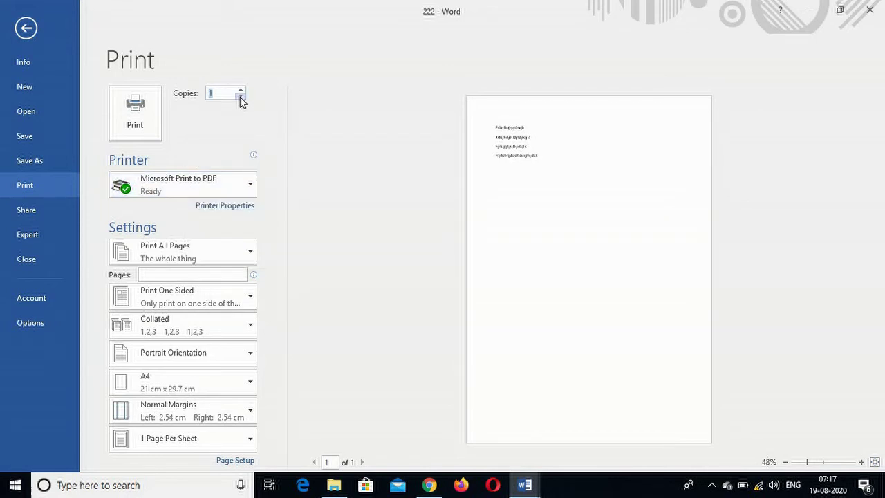
pyautogui.click(240, 90)
pyautogui.click(242, 98)
pyautogui.click(241, 98)
pyautogui.click(241, 97)
pyautogui.click(240, 98)
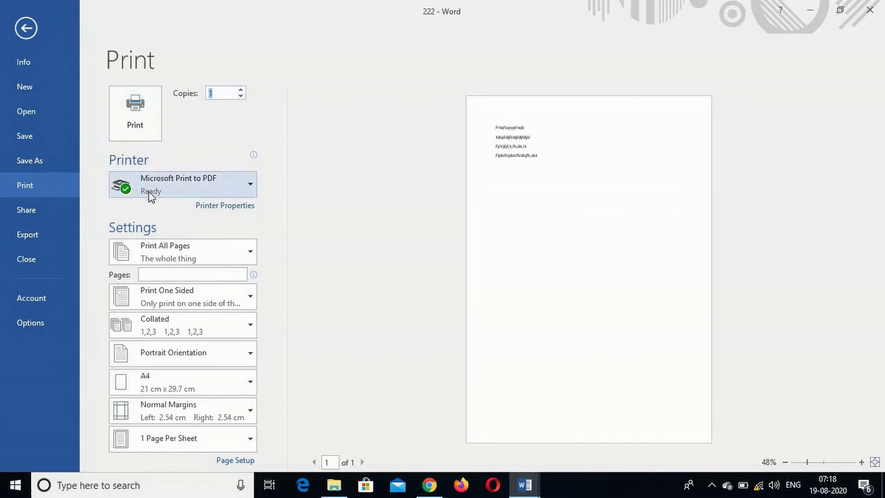
pyautogui.click(227, 205)
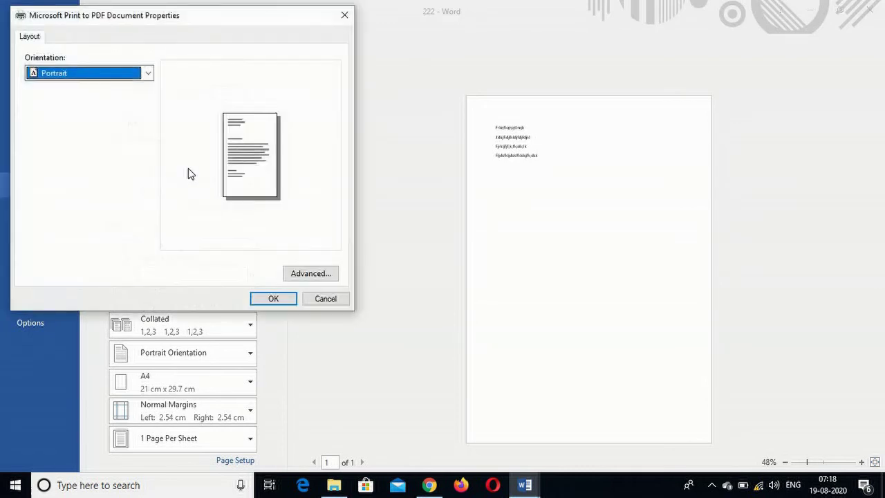
pyautogui.click(329, 298)
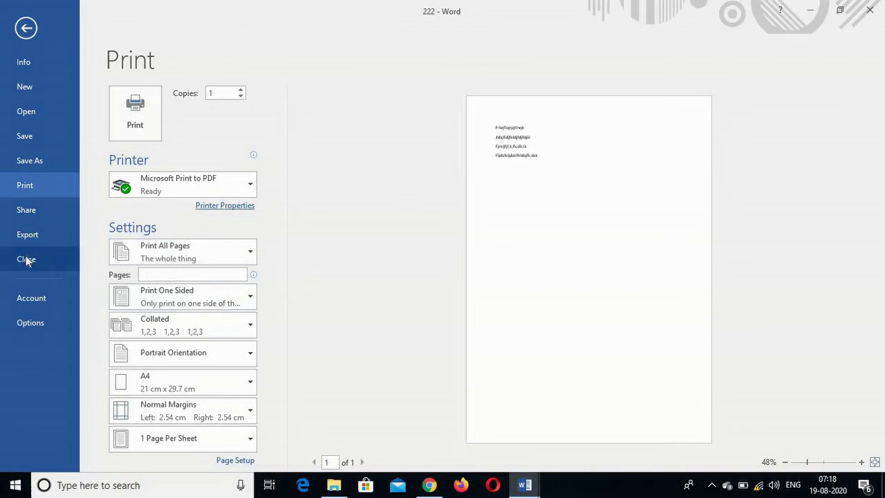
# View the sharing options for 222 and its export options, including Change File Type
pyautogui.click(22, 212)
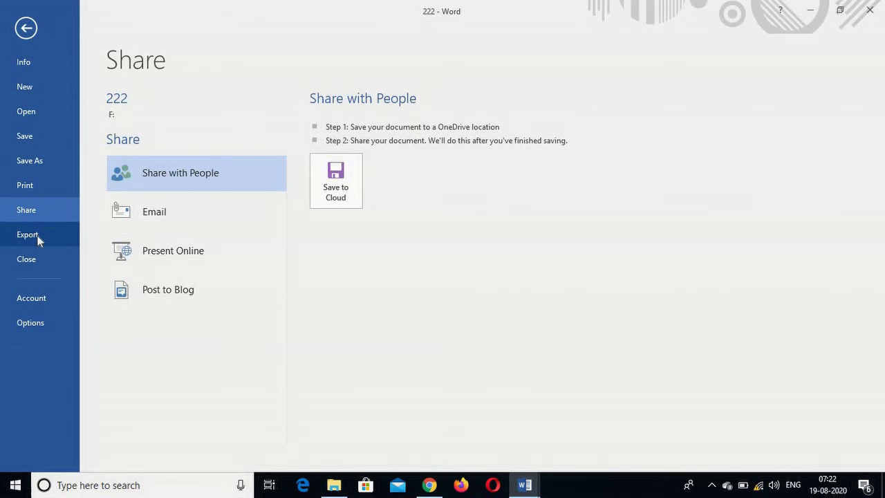
pyautogui.click(37, 235)
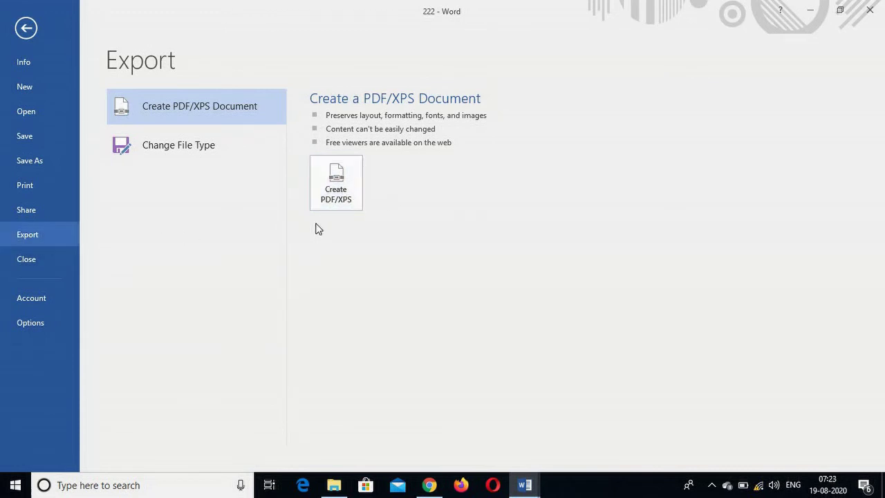
pyautogui.click(205, 151)
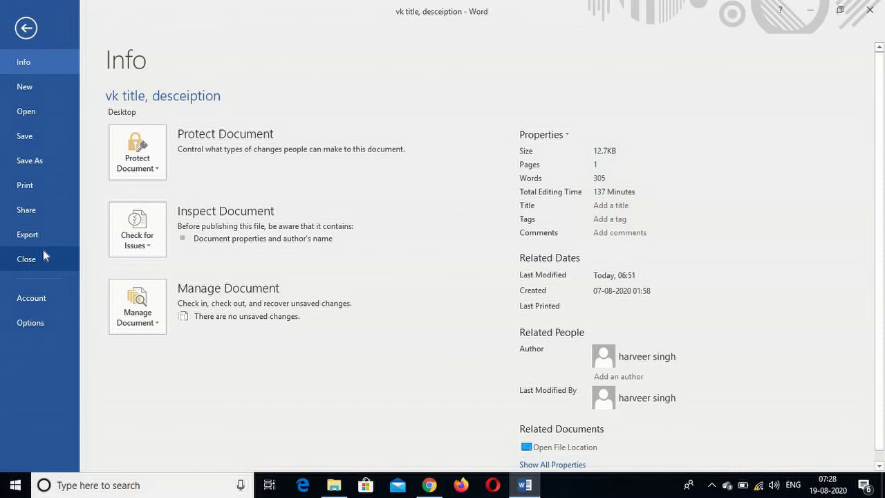
# View the Account page from the "vk title, desceiption" document, and review the General settings in Word Options before closing them
pyautogui.click(26, 28)
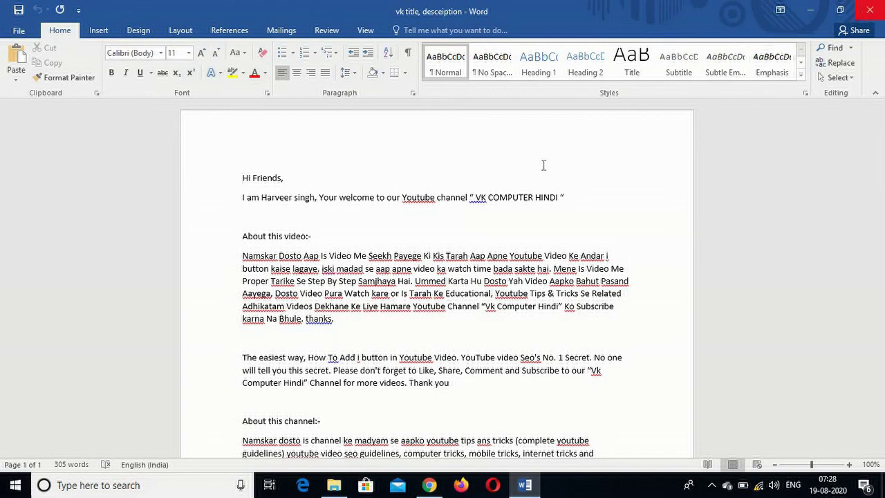
pyautogui.click(16, 32)
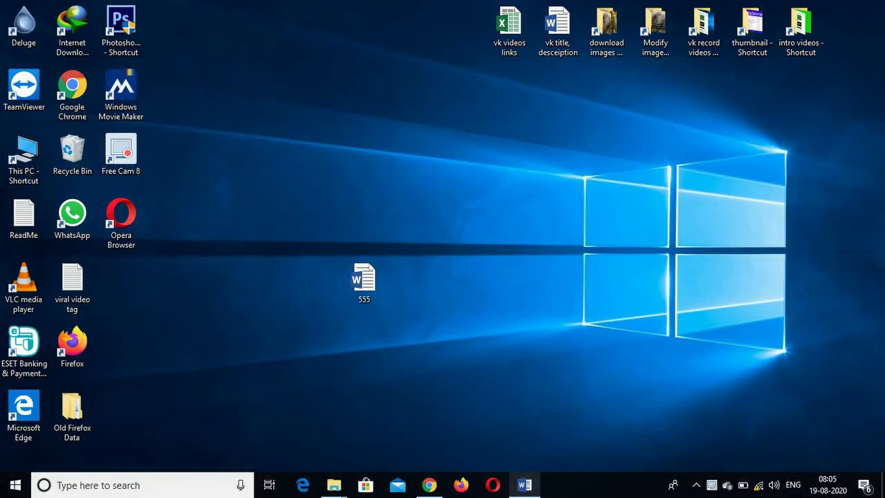
pyautogui.click(525, 485)
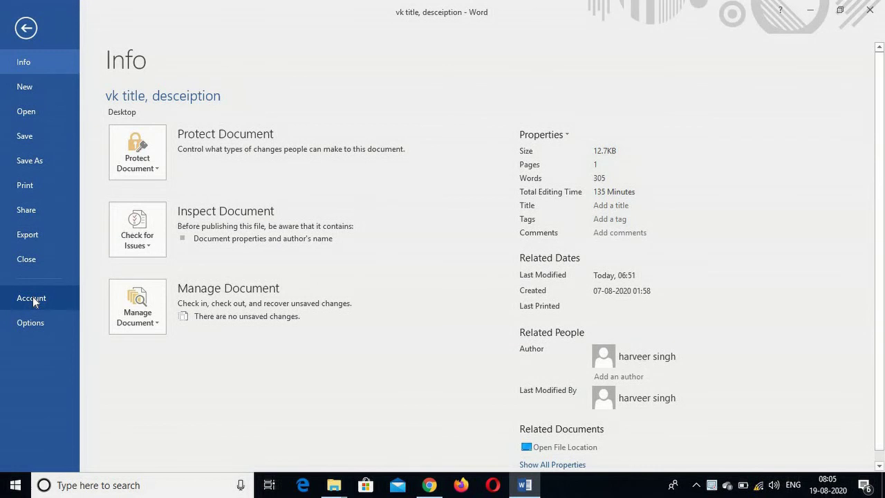
pyautogui.click(33, 298)
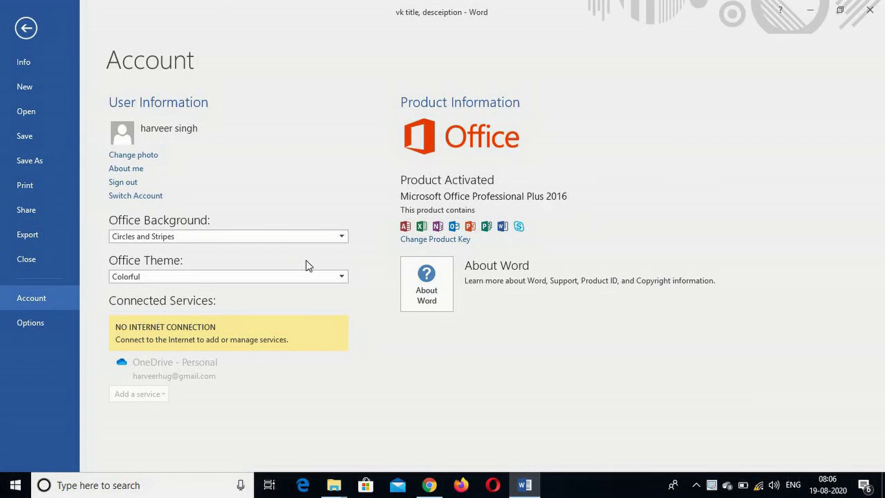
pyautogui.click(29, 325)
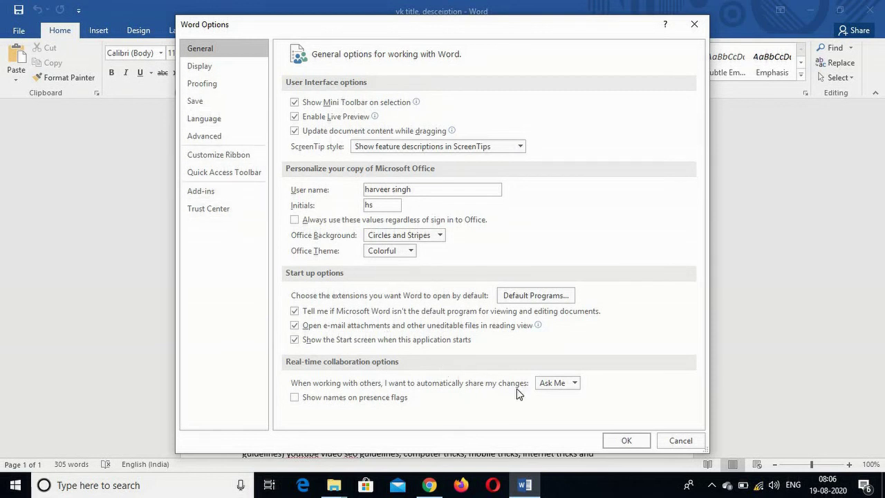
pyautogui.click(625, 441)
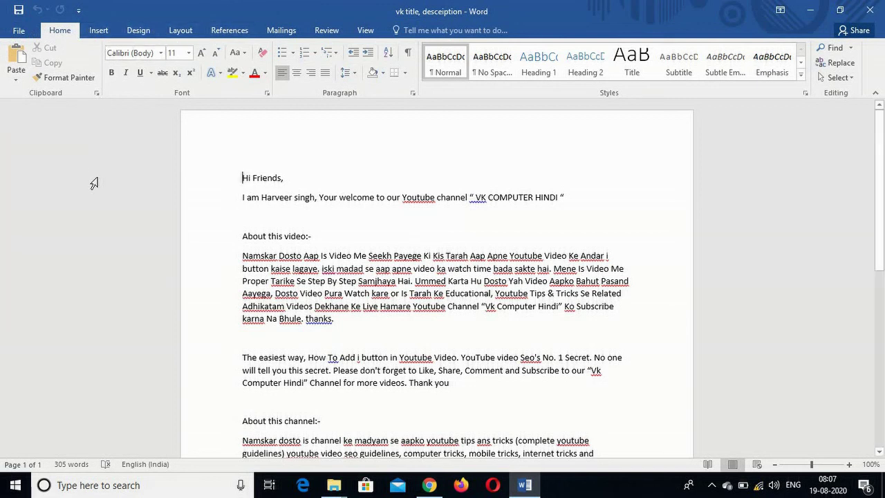
# Open the Info page of "vk title, desceiption" with access-key hints shown, return to the document, and reopen the page
pyautogui.press('alt')
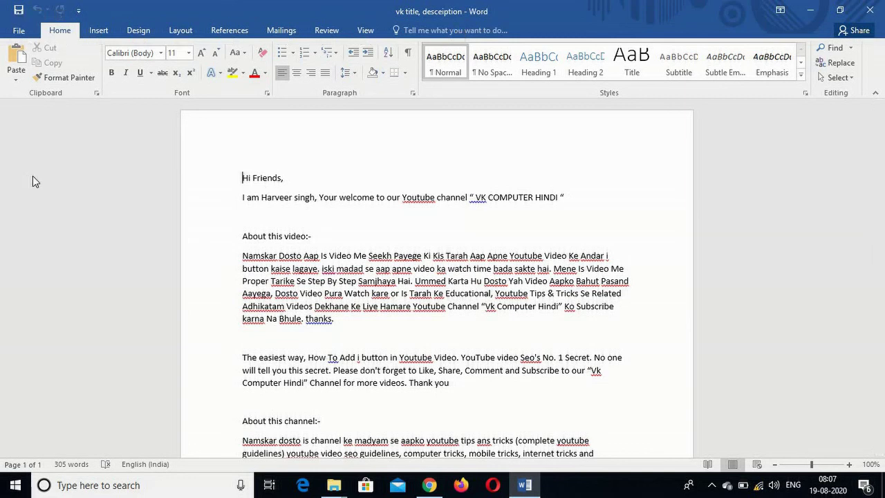
pyautogui.press('f')
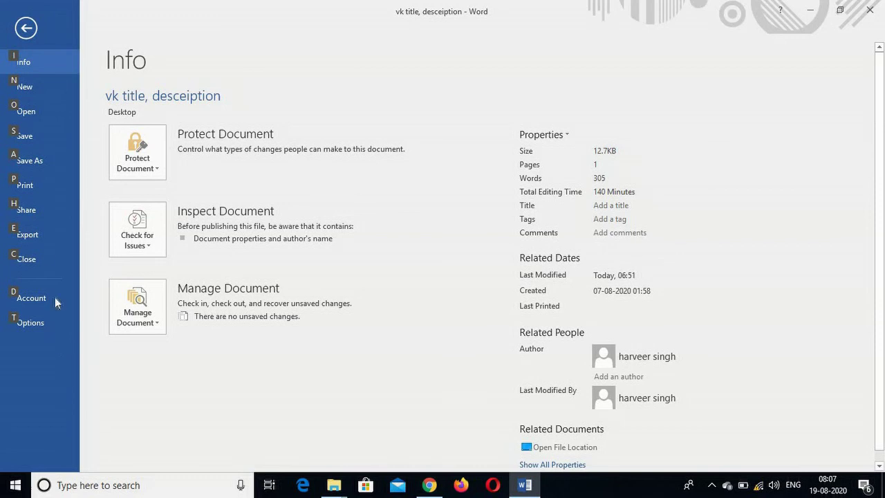
pyautogui.click(21, 31)
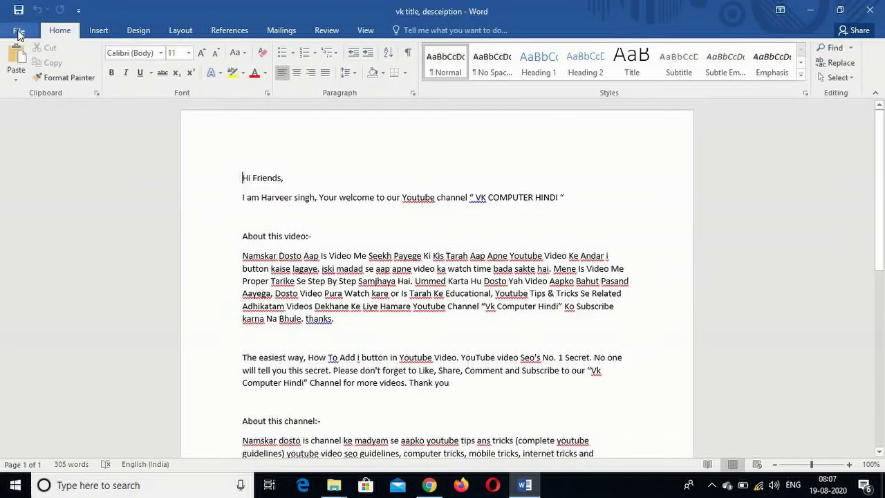
pyautogui.click(19, 33)
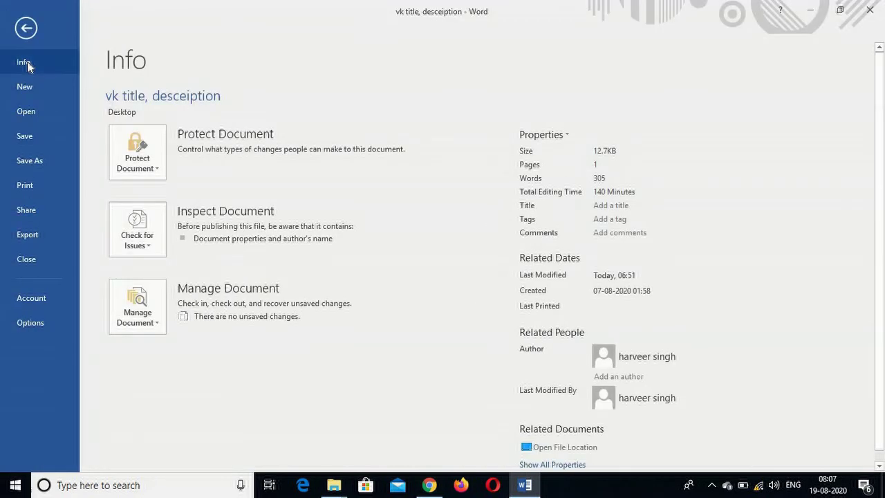